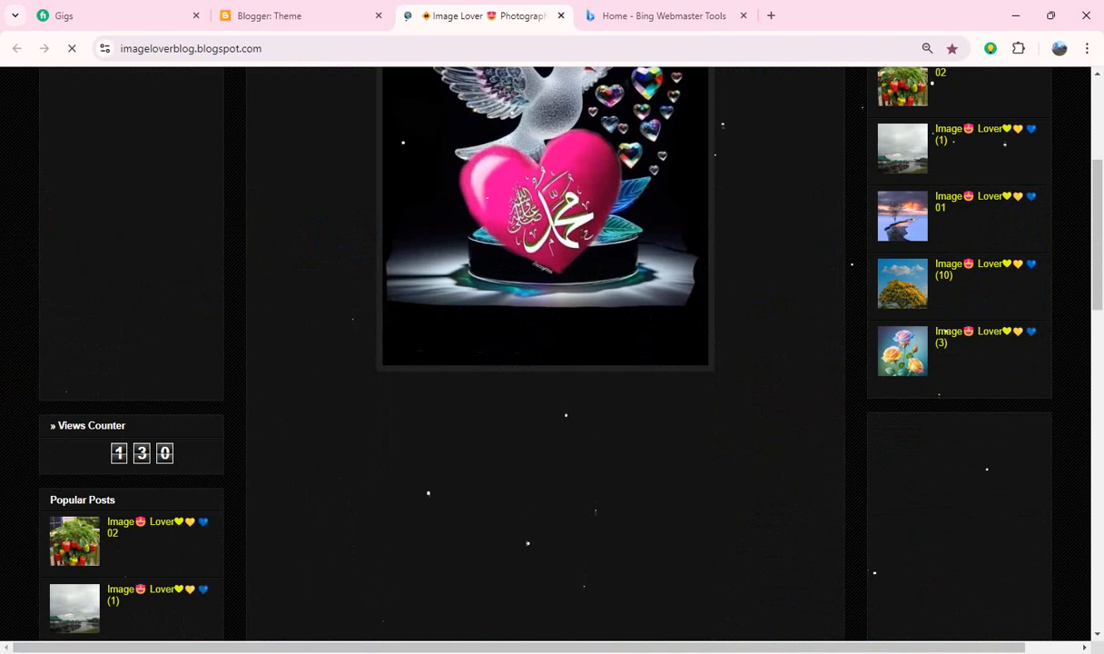
Step: Review the Image Lover blog's home page, including its photo post and sidebar widgets
scroll(545, 363, down, 9)
scroll(545, 364, down, 3)
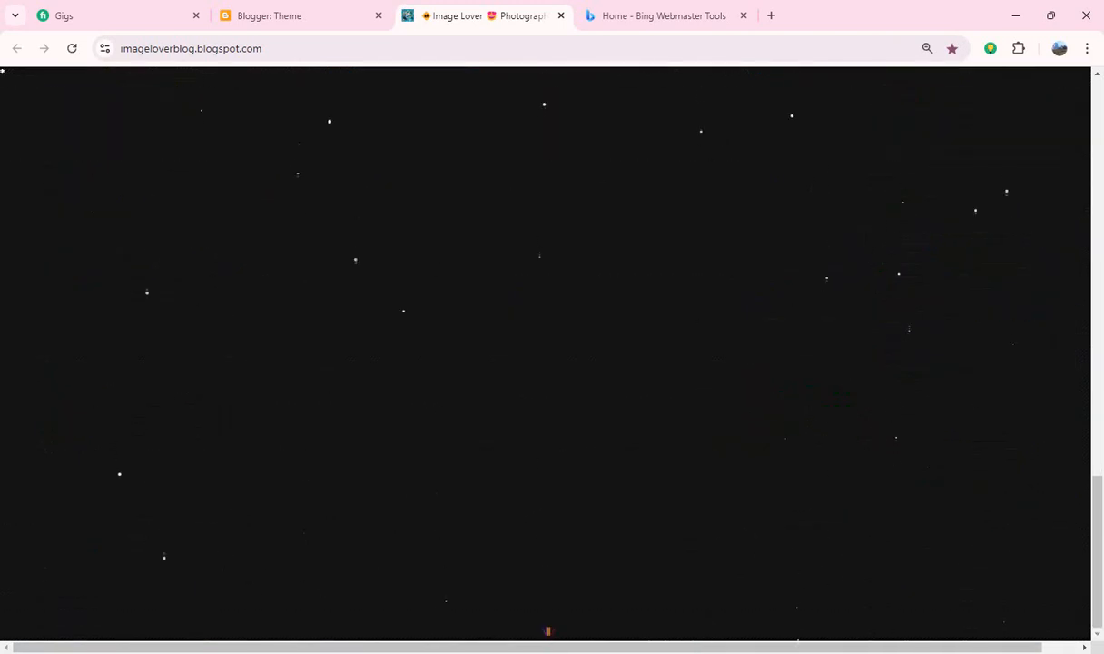
scroll(545, 364, up, 6)
scroll(545, 363, up, 8)
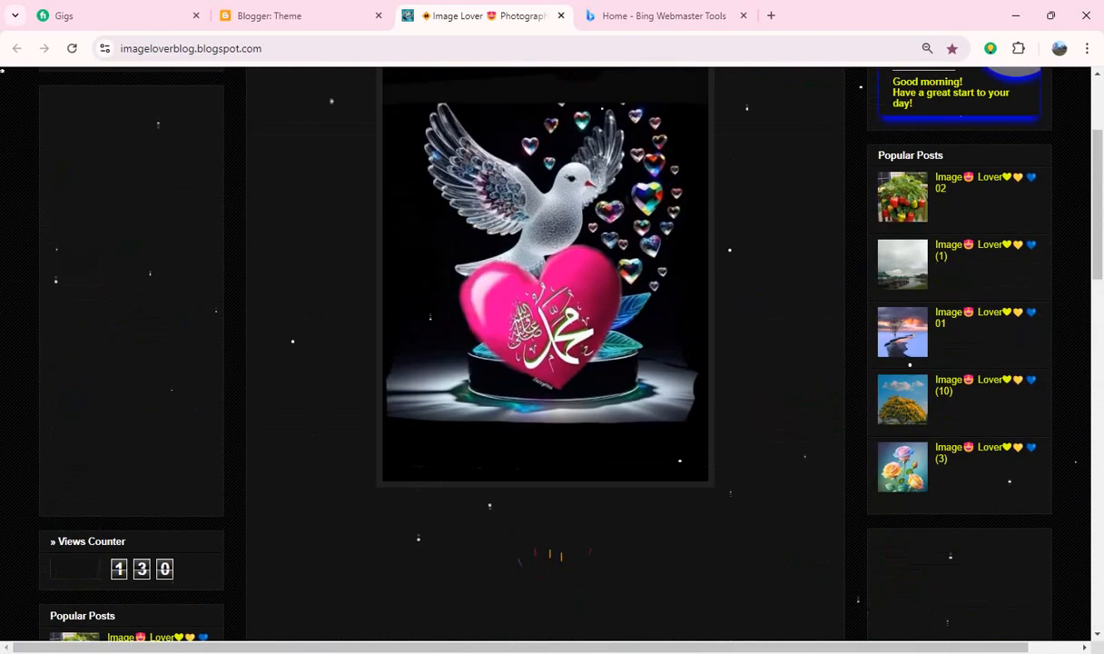
scroll(545, 363, down, 3)
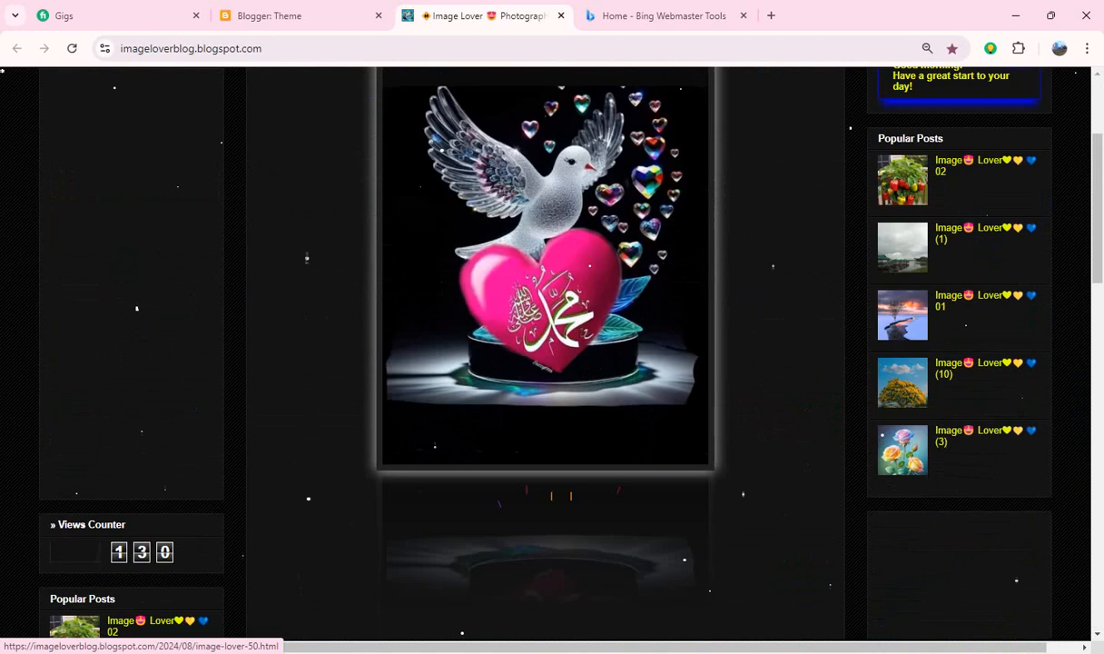
scroll(545, 363, up, 3)
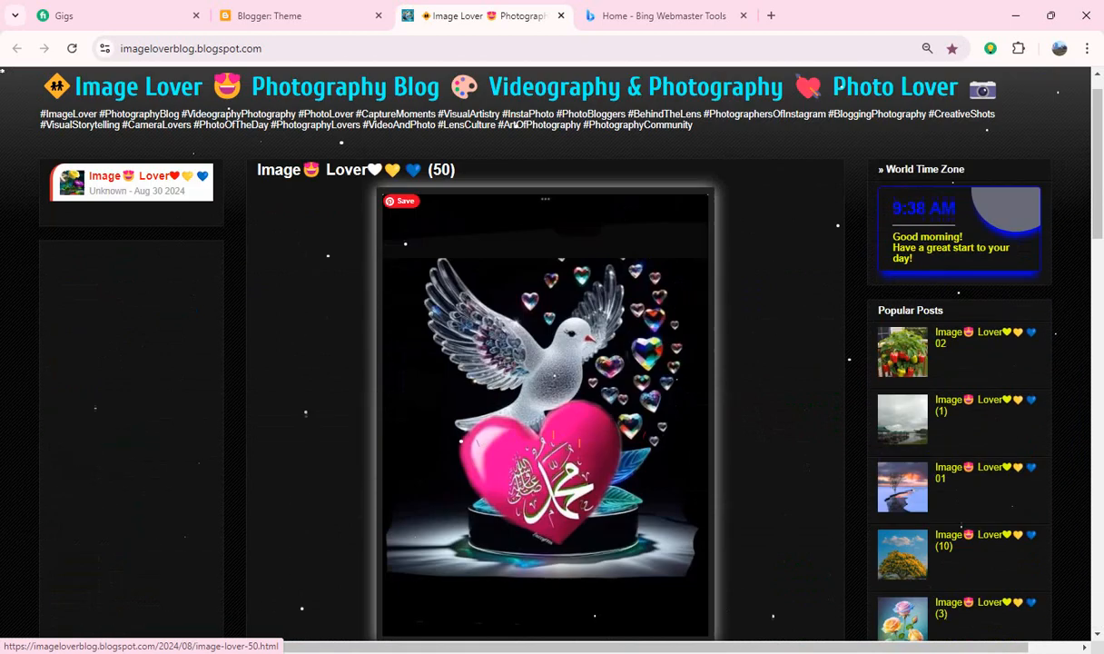
Step: Switch to Blogger and copy the link address of the imageloverblog.blogspot.com blog
click(268, 16)
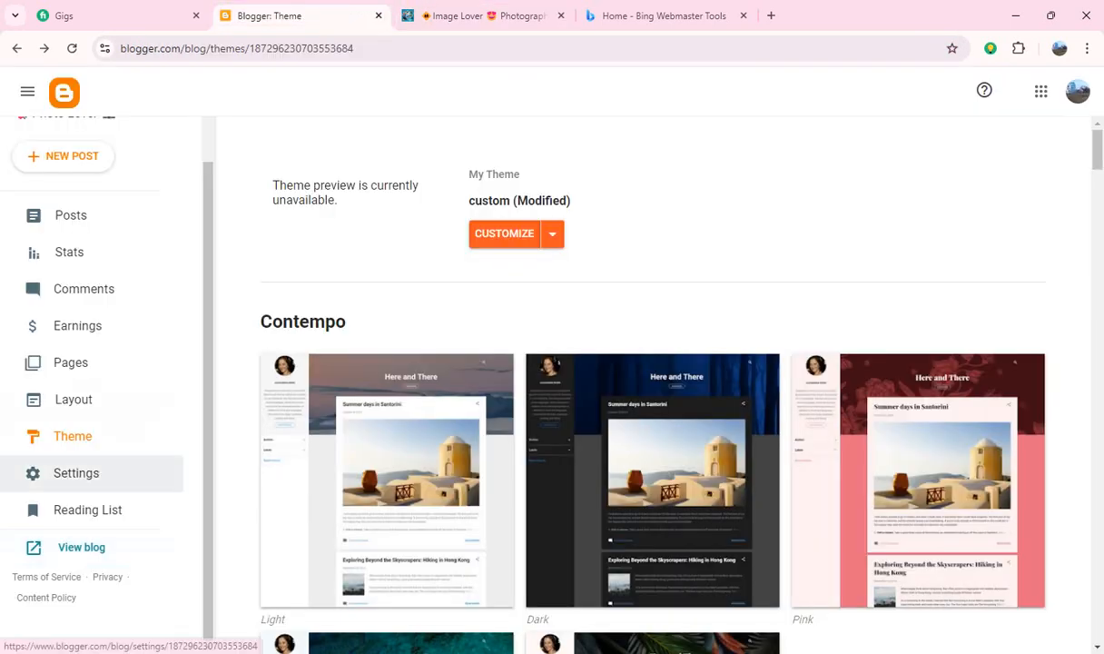
right_click(81, 547)
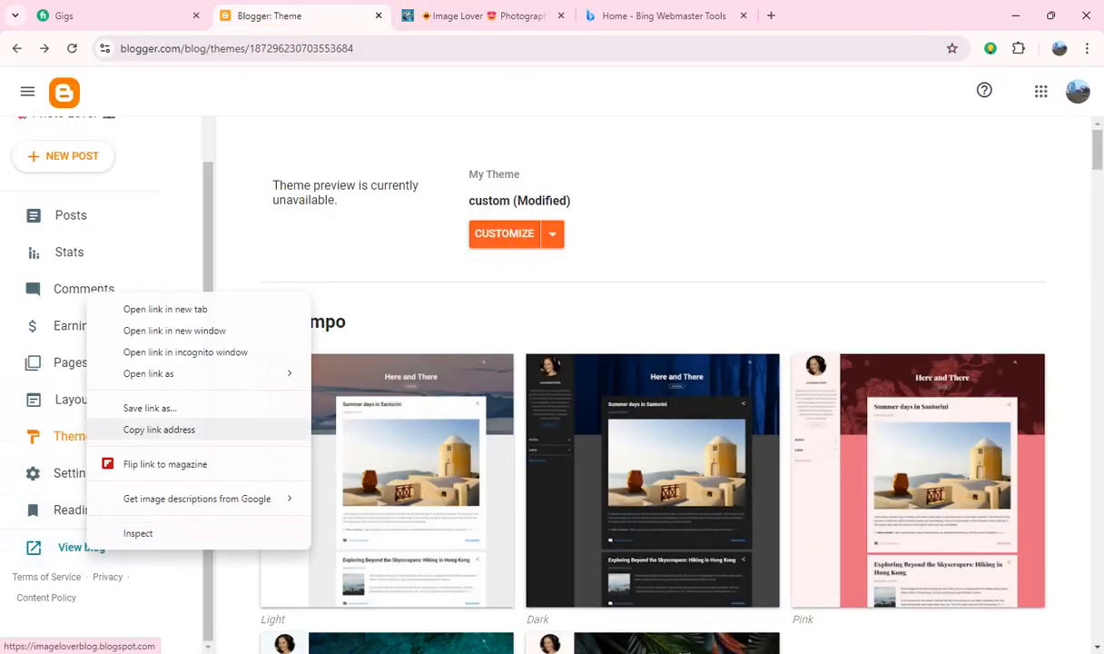
click(160, 425)
Step: In Bing Webmaster Tools, open verification for the unverified site imageloverblog.blogspot.com and copy its HTML meta tag
click(656, 16)
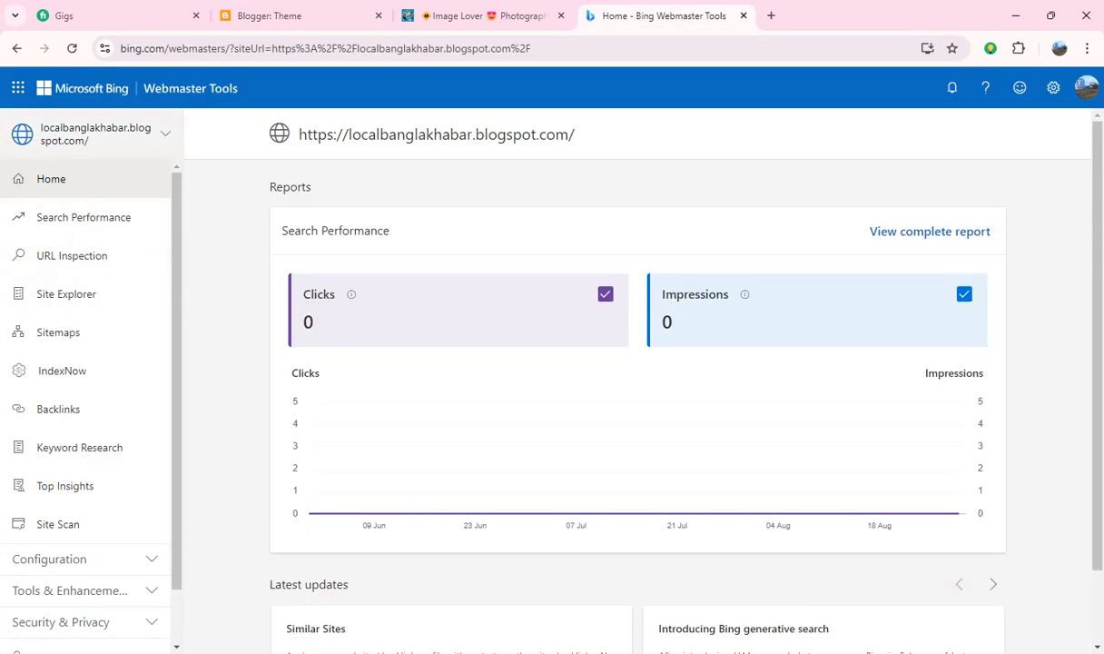
click(96, 133)
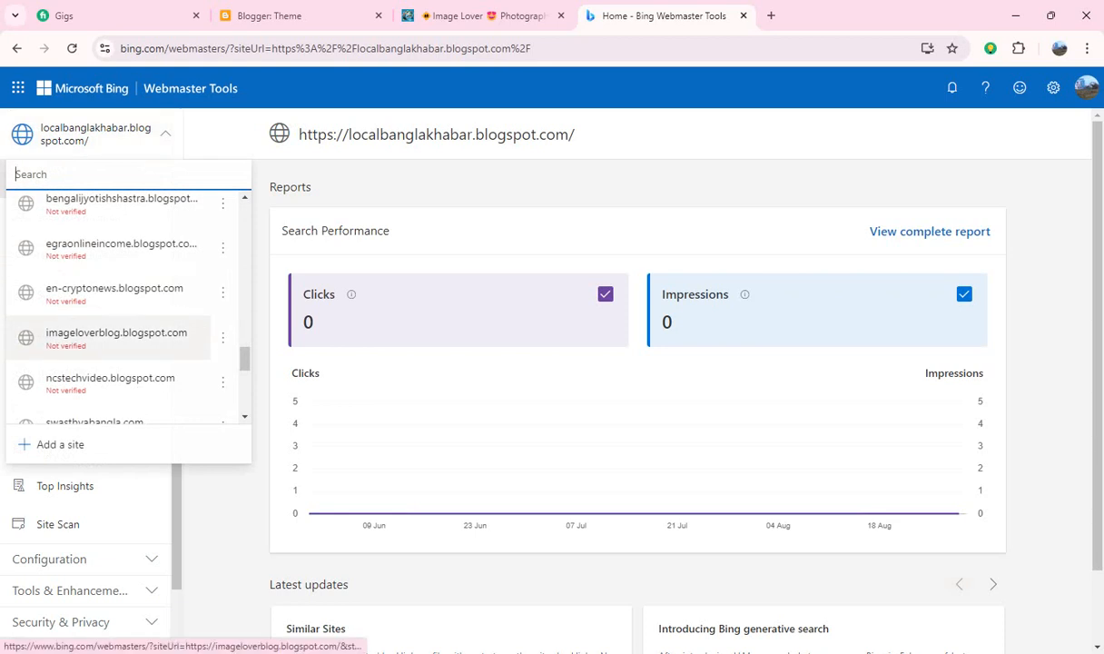
click(116, 336)
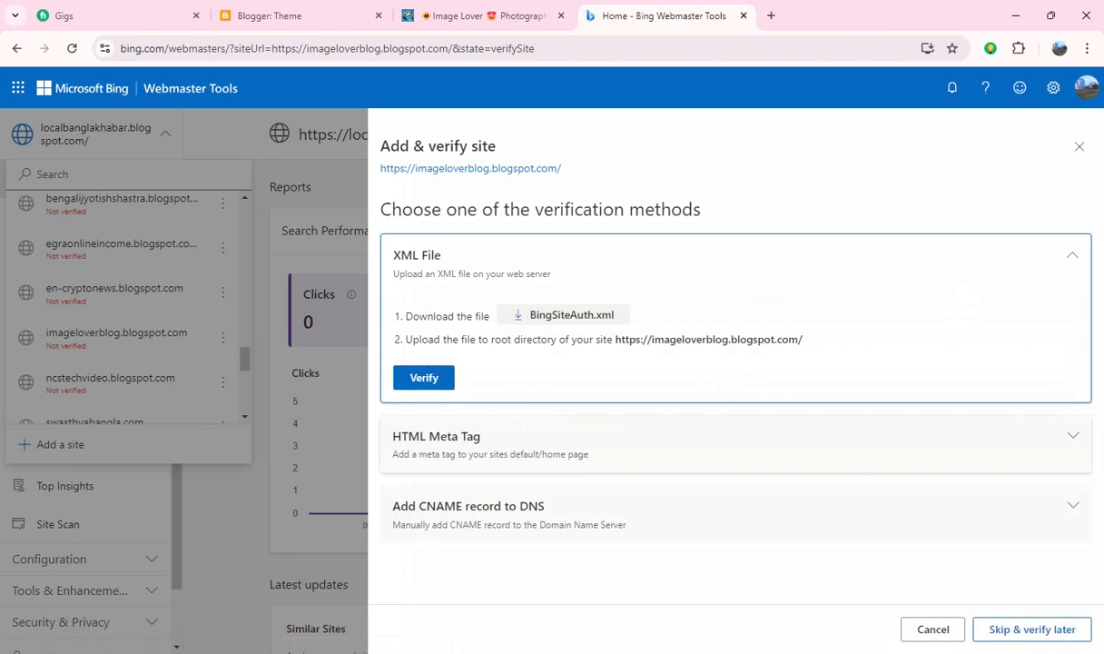
click(527, 445)
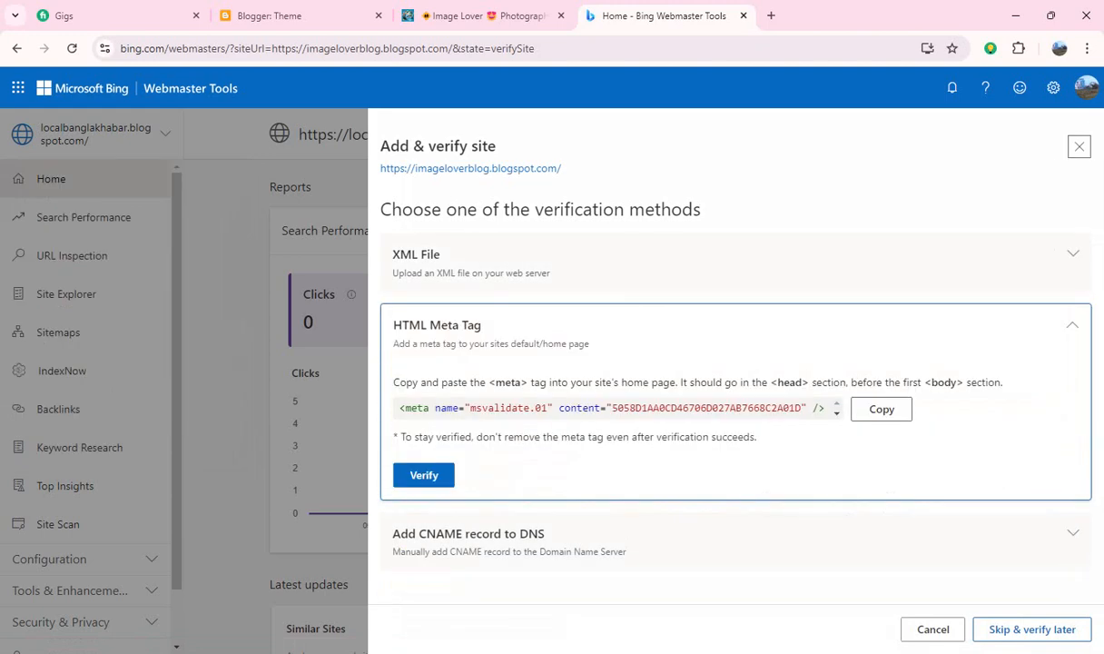
click(881, 409)
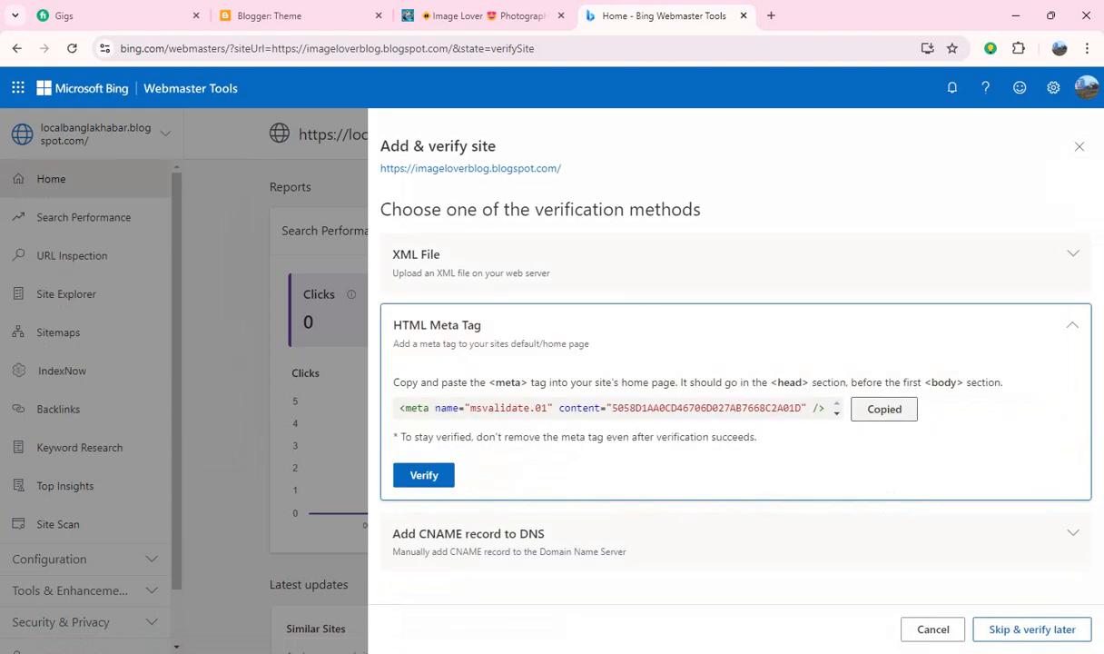
Step: In Blogger's theme HTML, replace the msvalidate.01 meta tag in the head section with the copied verification tag and save the theme
click(269, 16)
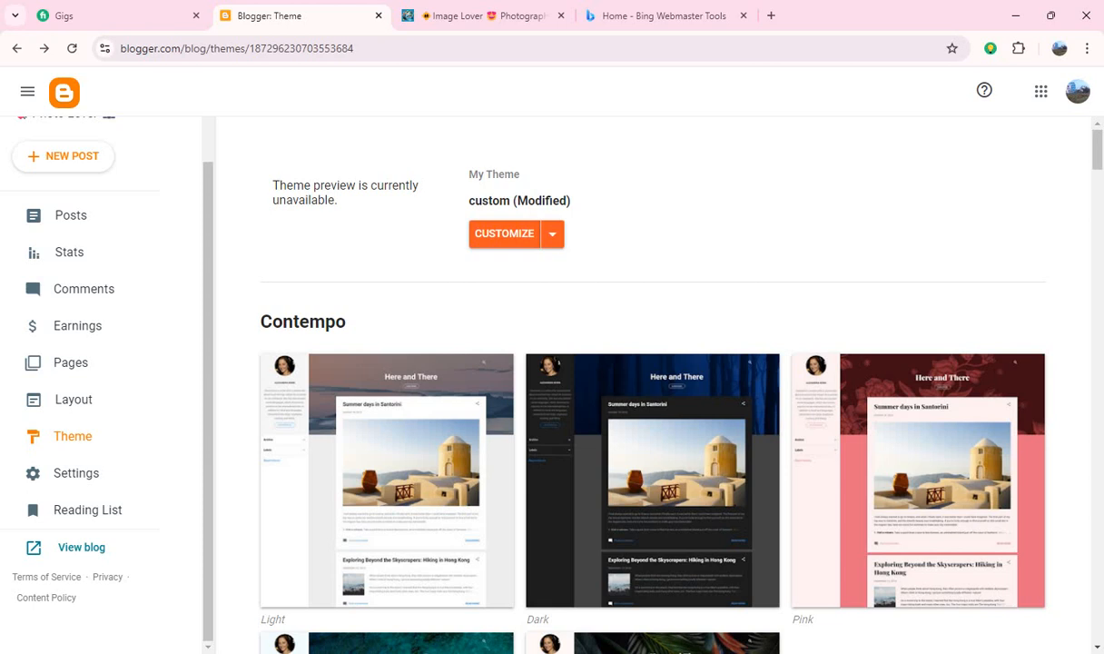
click(552, 233)
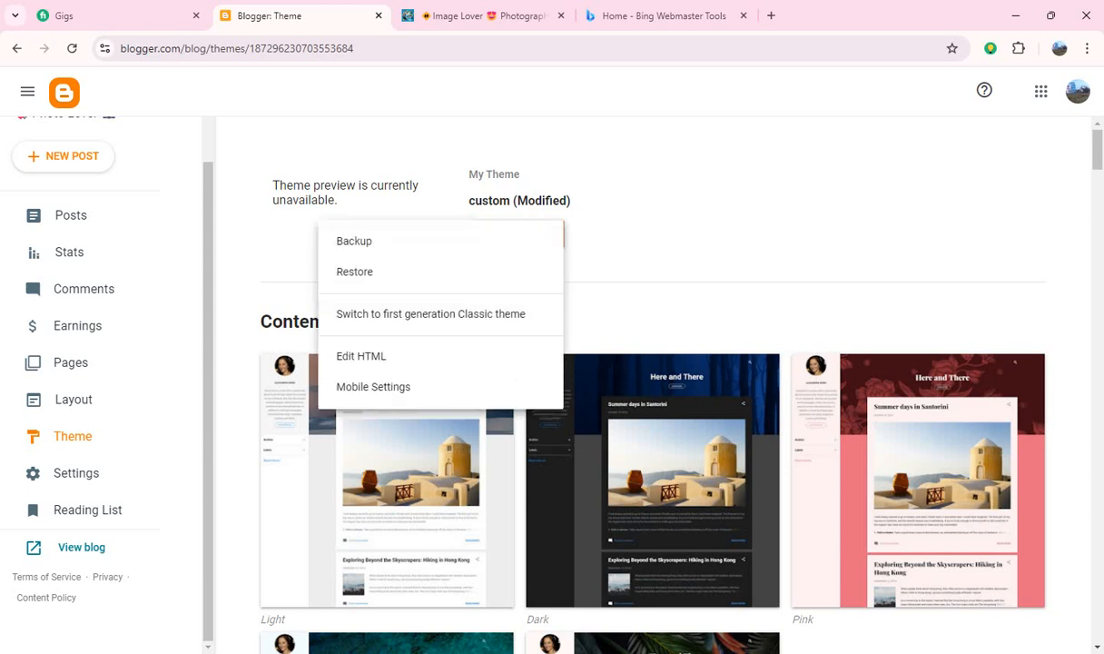
click(361, 356)
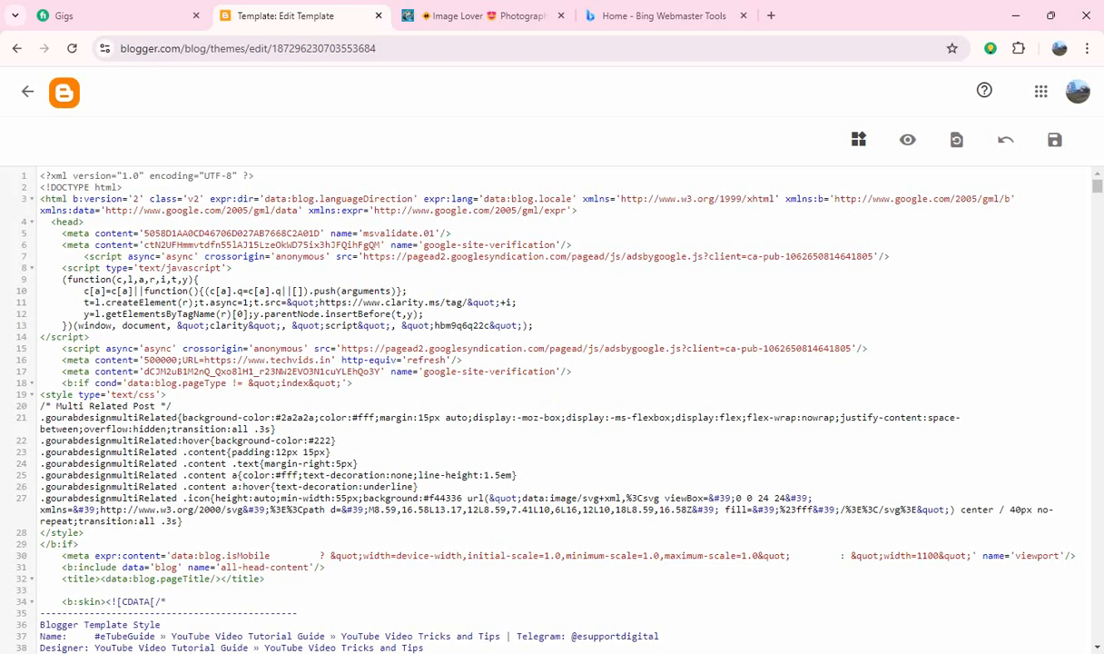
drag(451, 232, 60, 233)
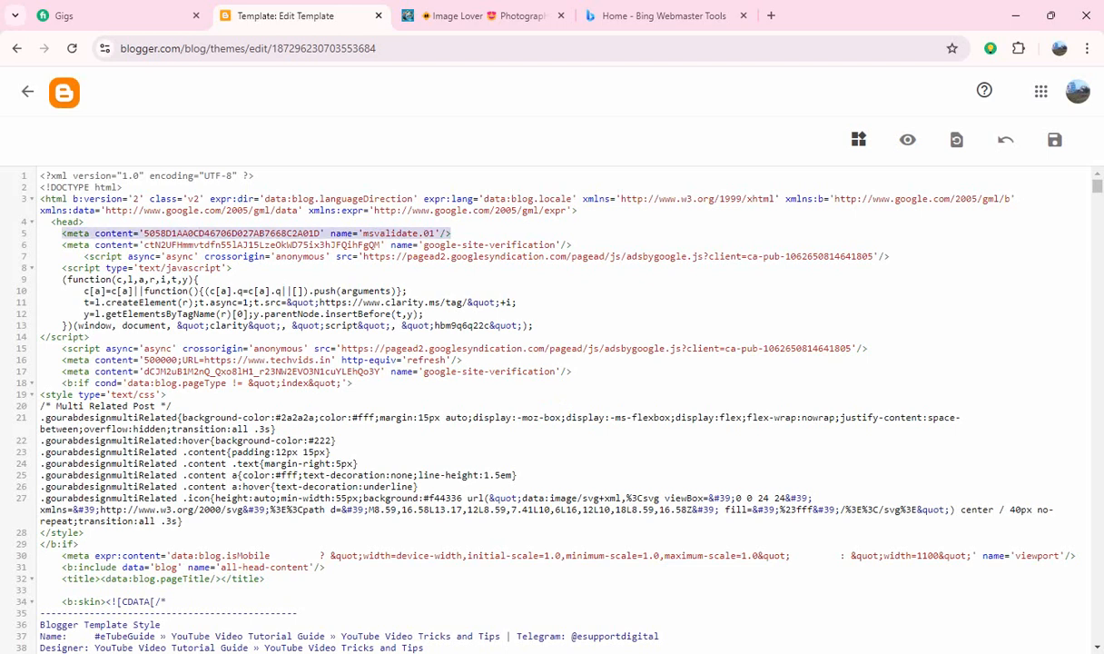
key(ctrl+v)
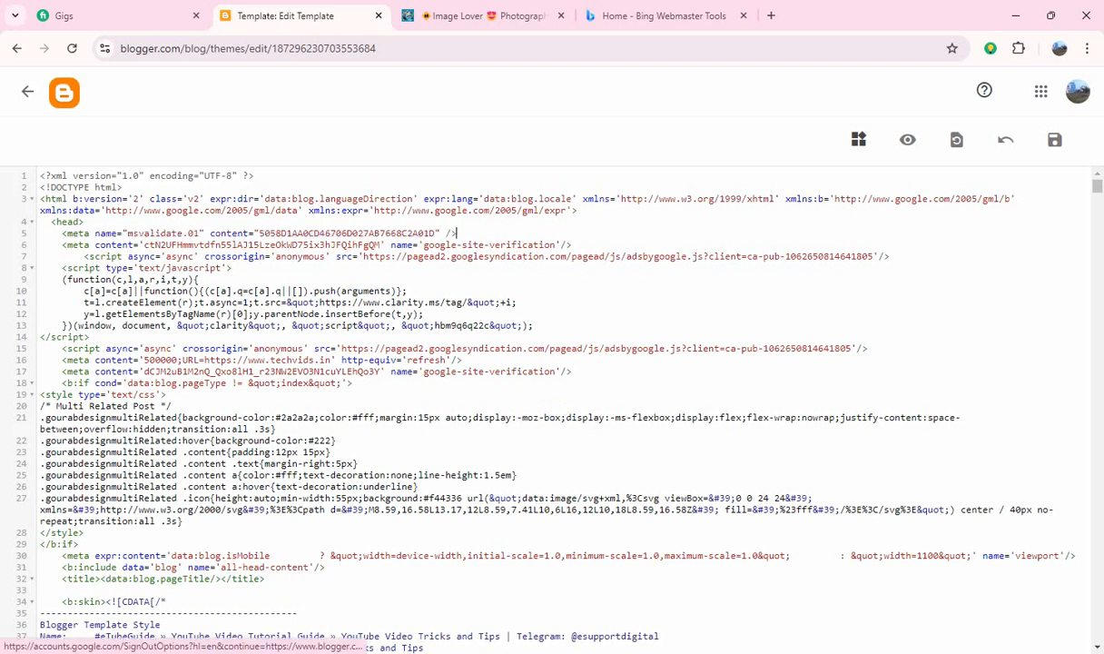
click(1054, 139)
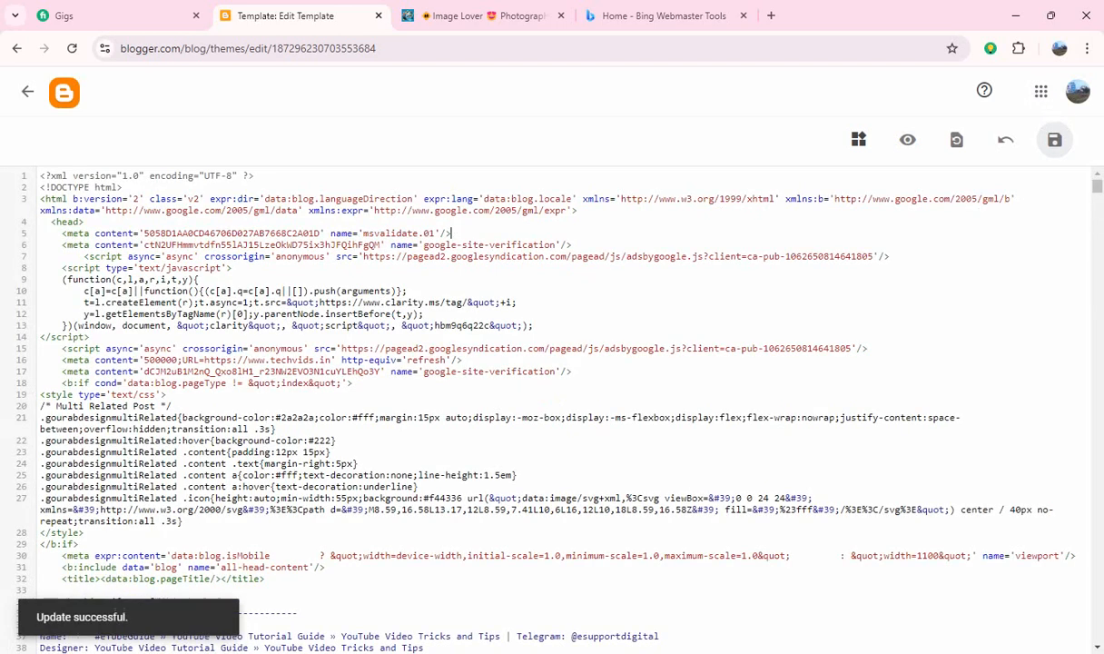
Step: Try to verify imageloverblog.blogspot.com in Bing Webmaster Tools with the HTML meta tag method, and close the verification pane
click(654, 15)
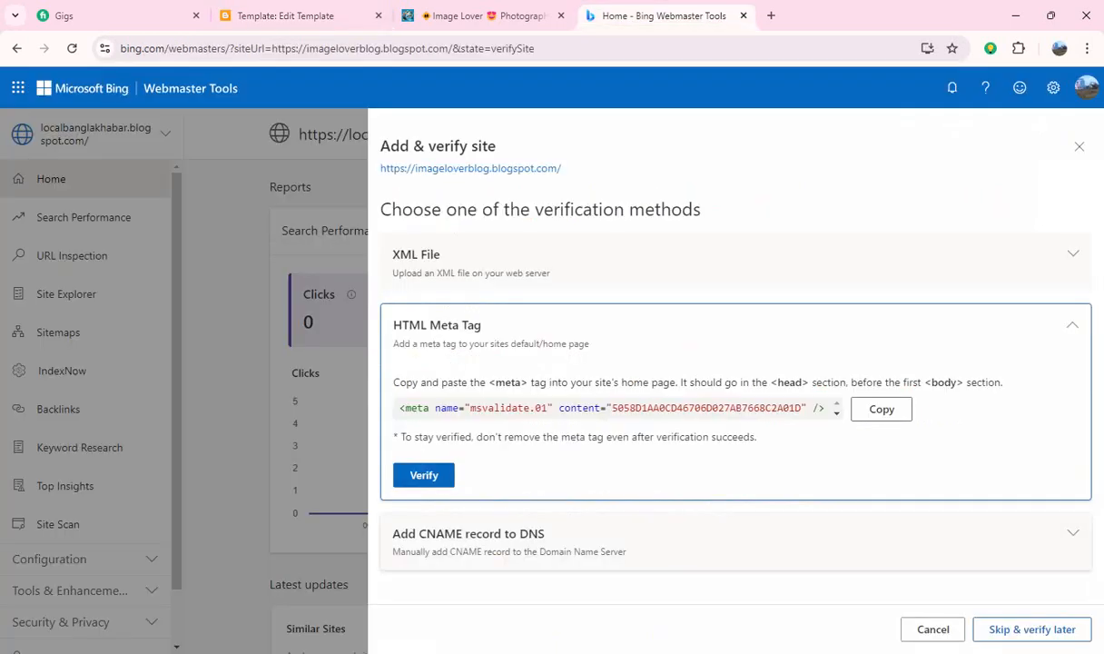
click(424, 475)
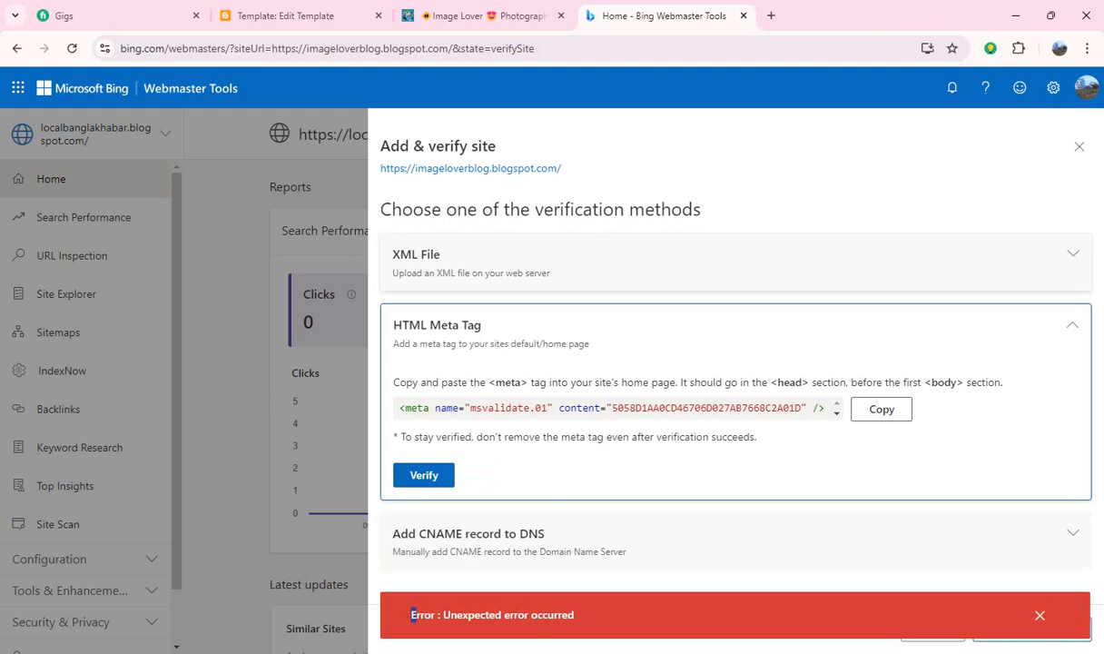
click(1080, 146)
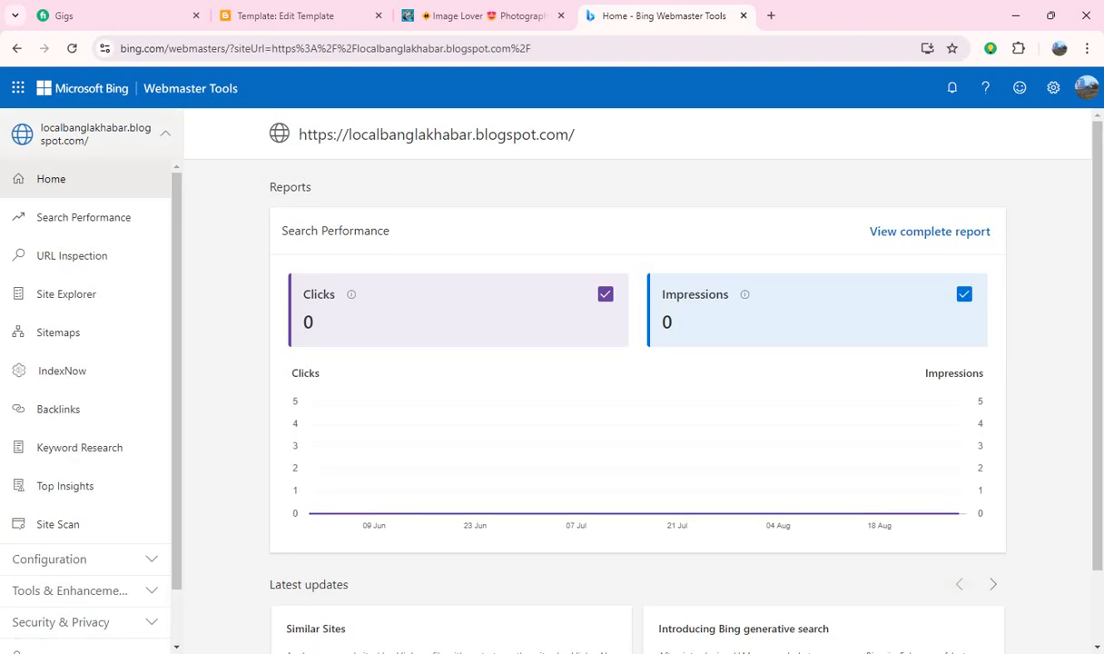
click(159, 134)
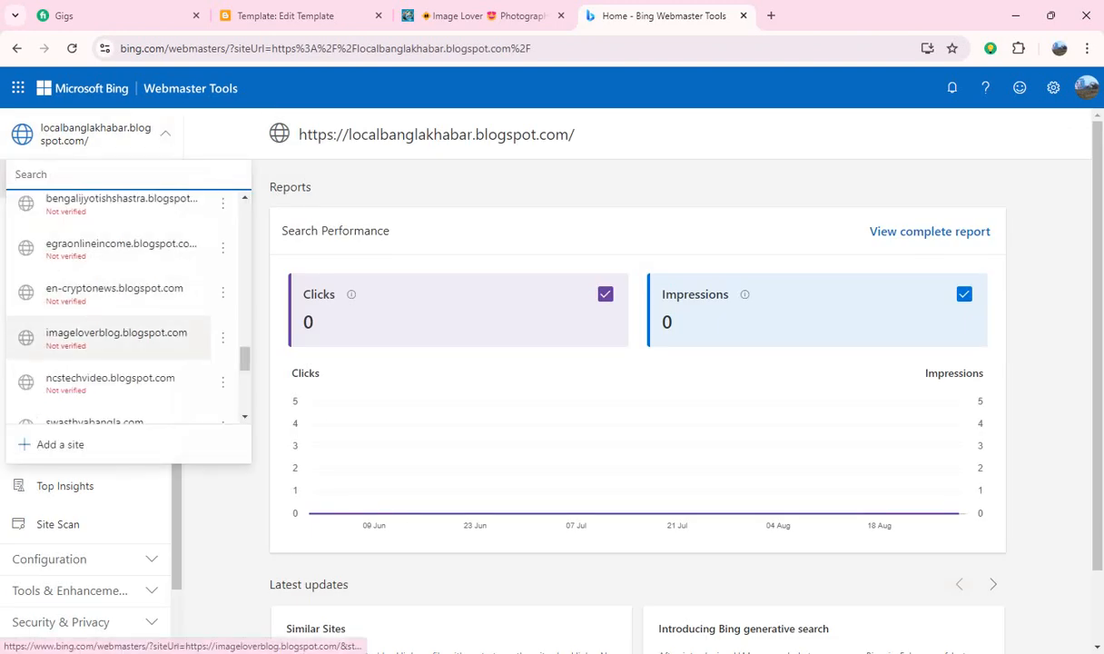
click(116, 336)
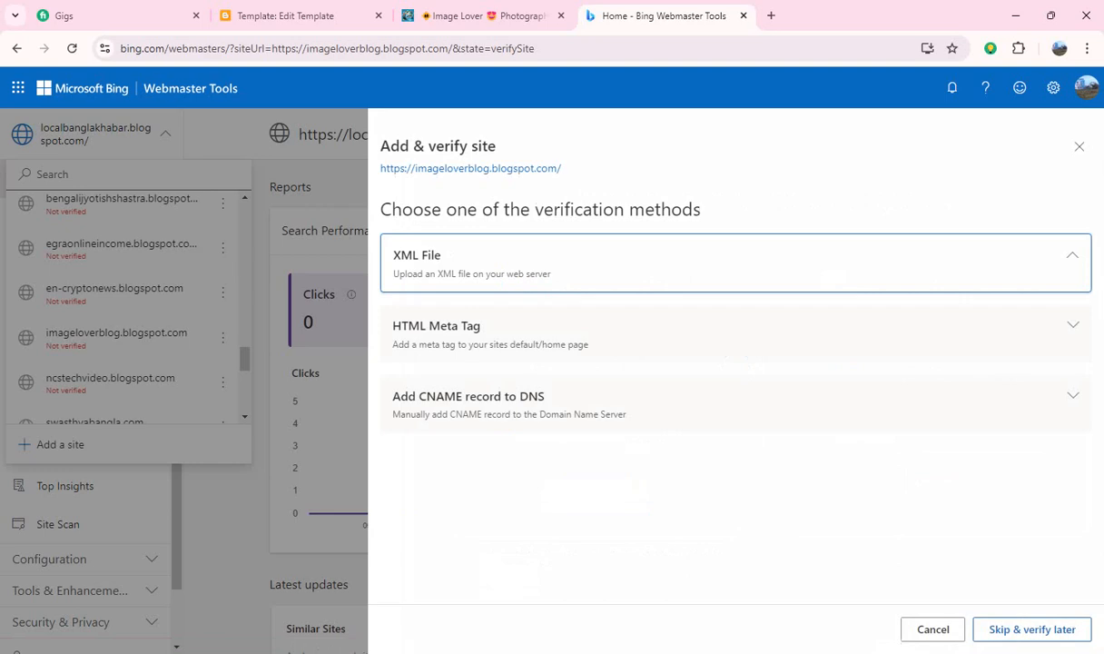
click(1033, 629)
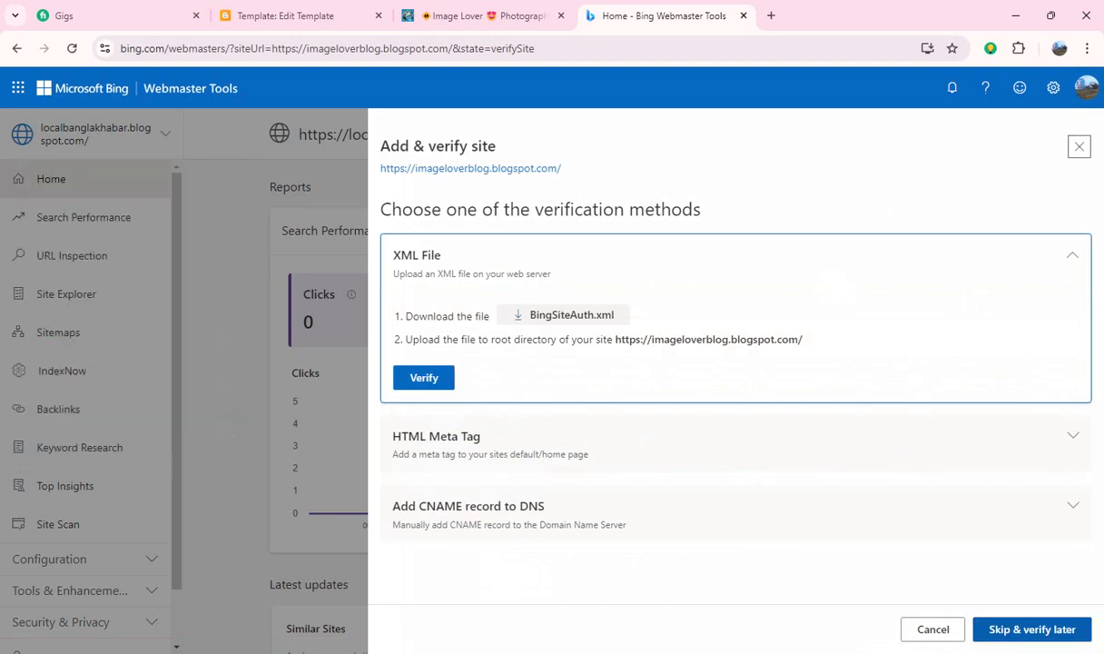
click(90, 133)
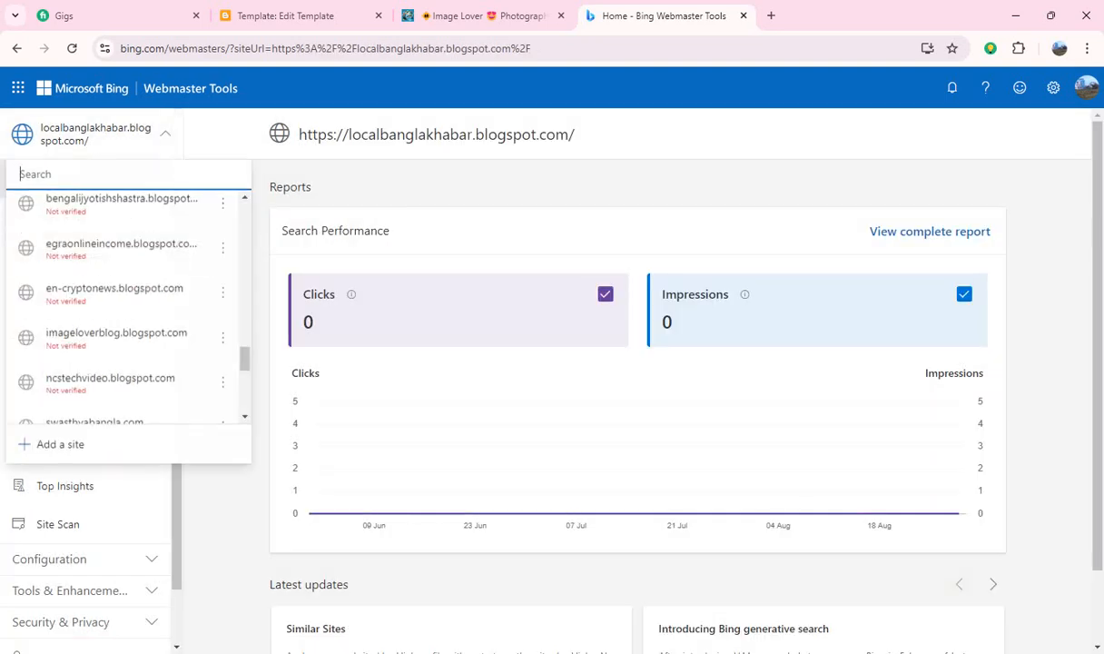
click(116, 336)
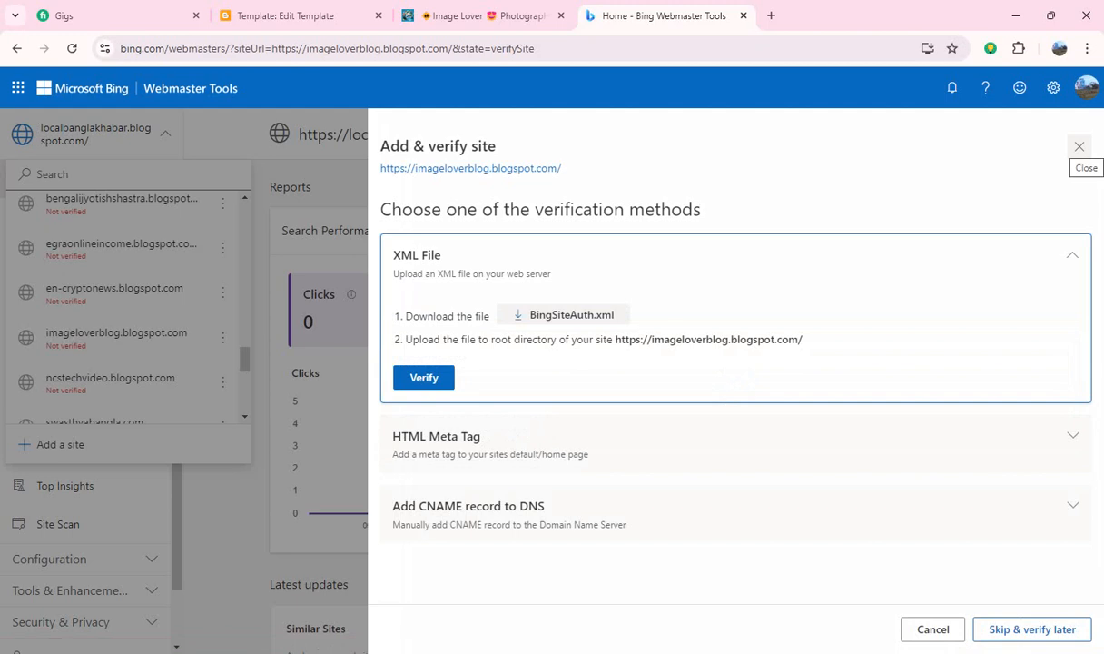
click(1079, 147)
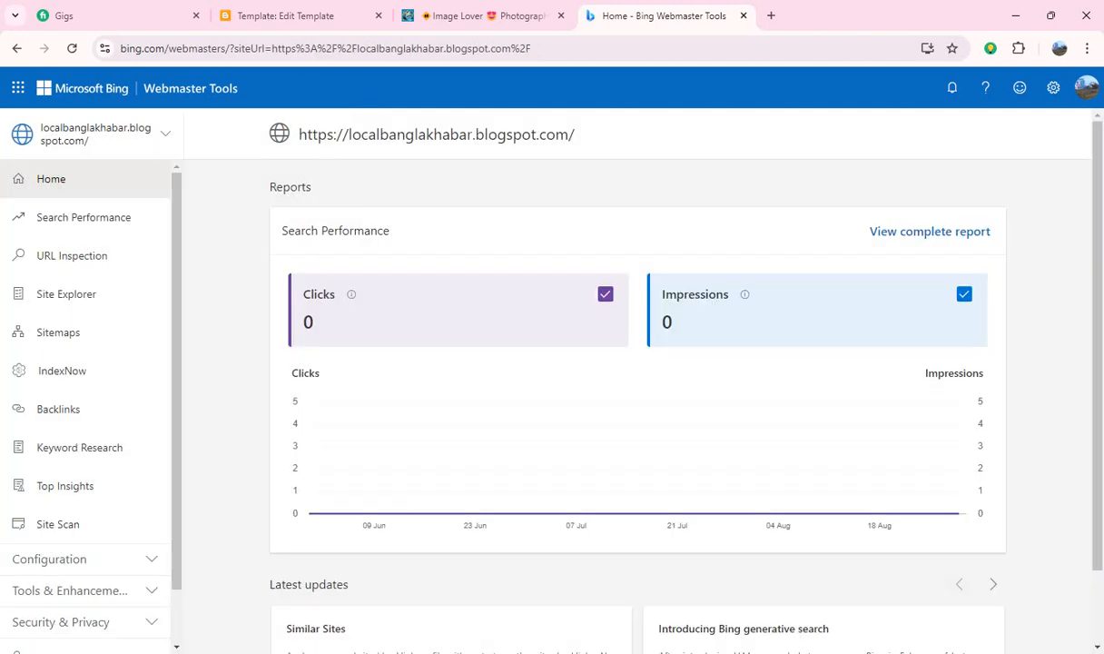
Step: Delete the site imageloverblog.blogspot.com from the site list, entering imageloverblog.blogspot as the confirmation text
click(91, 134)
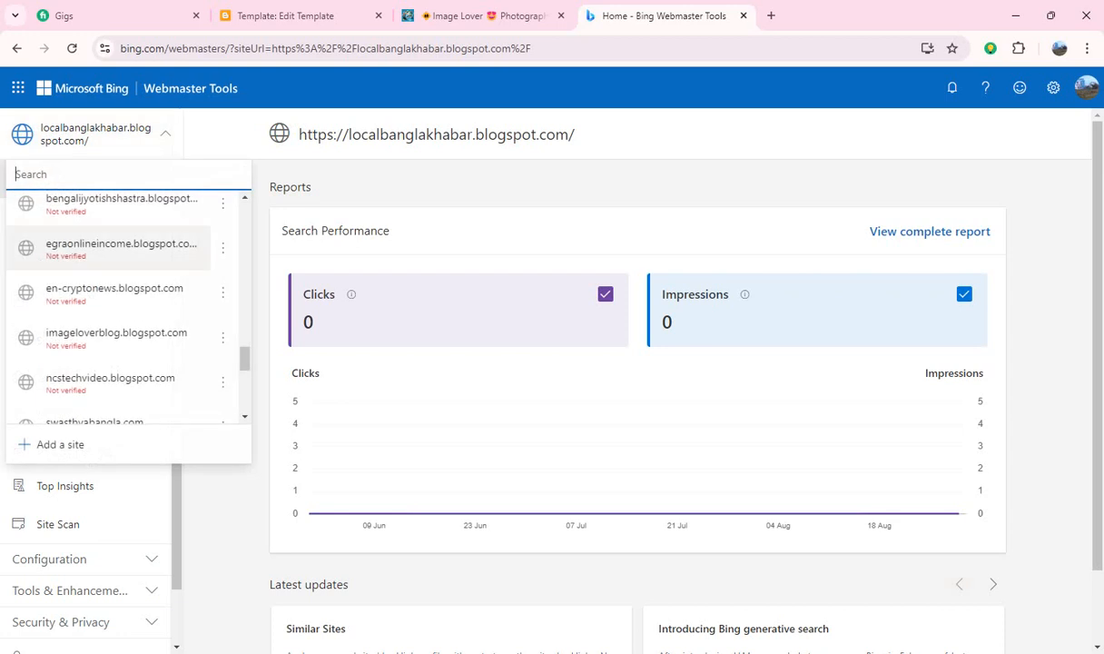
click(223, 337)
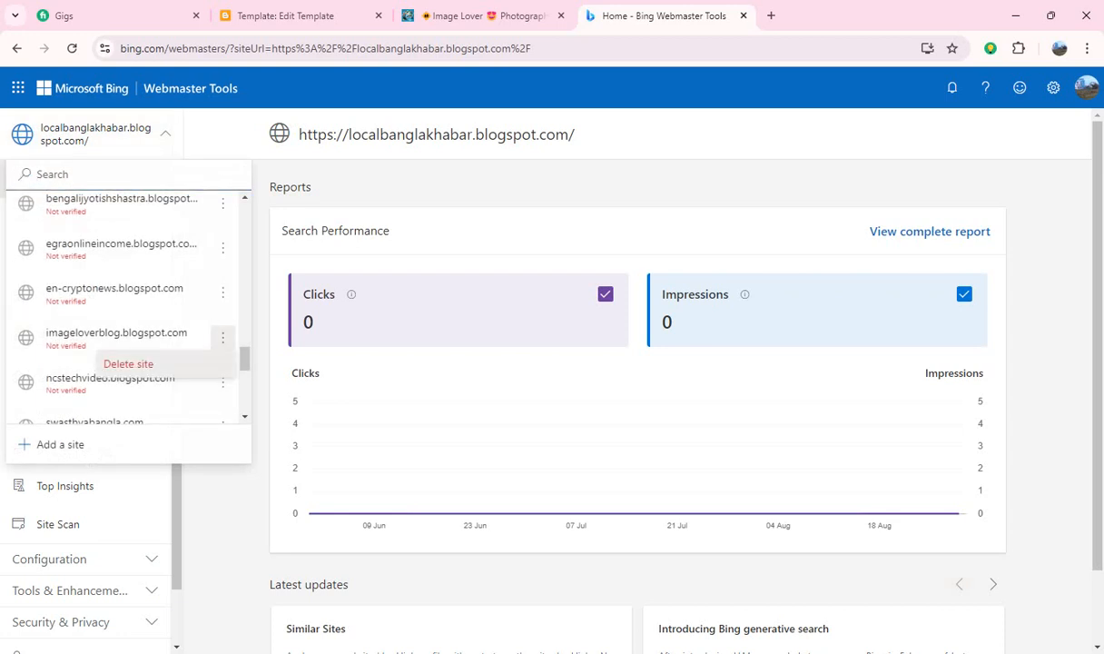
click(128, 364)
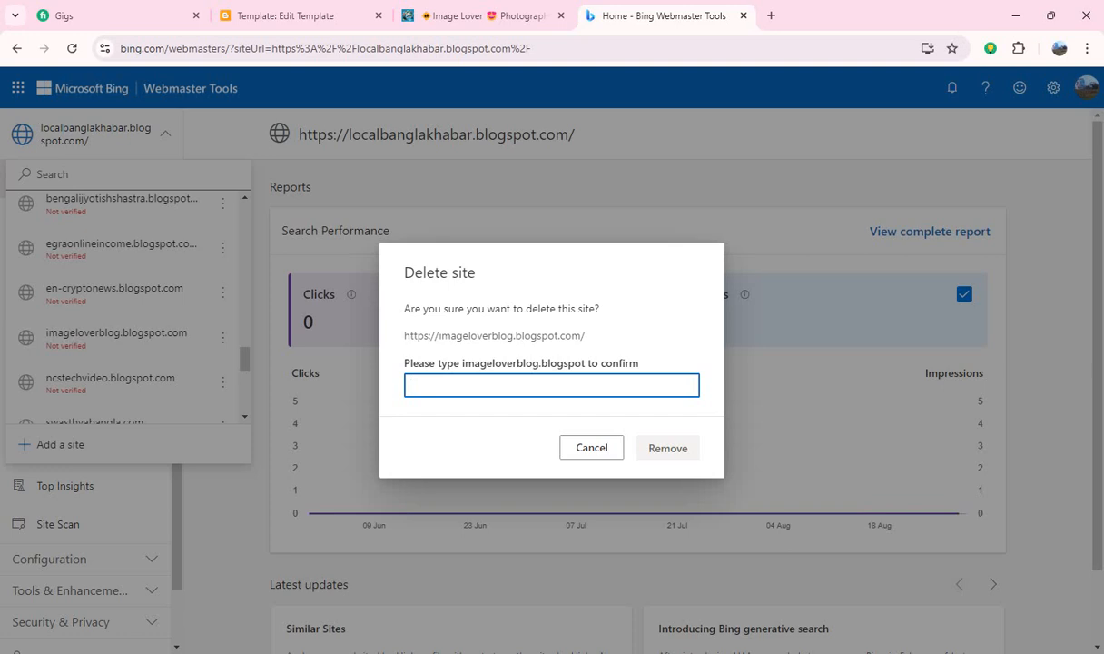
drag(462, 364, 441, 349)
key(ctrl+c)
click(552, 386)
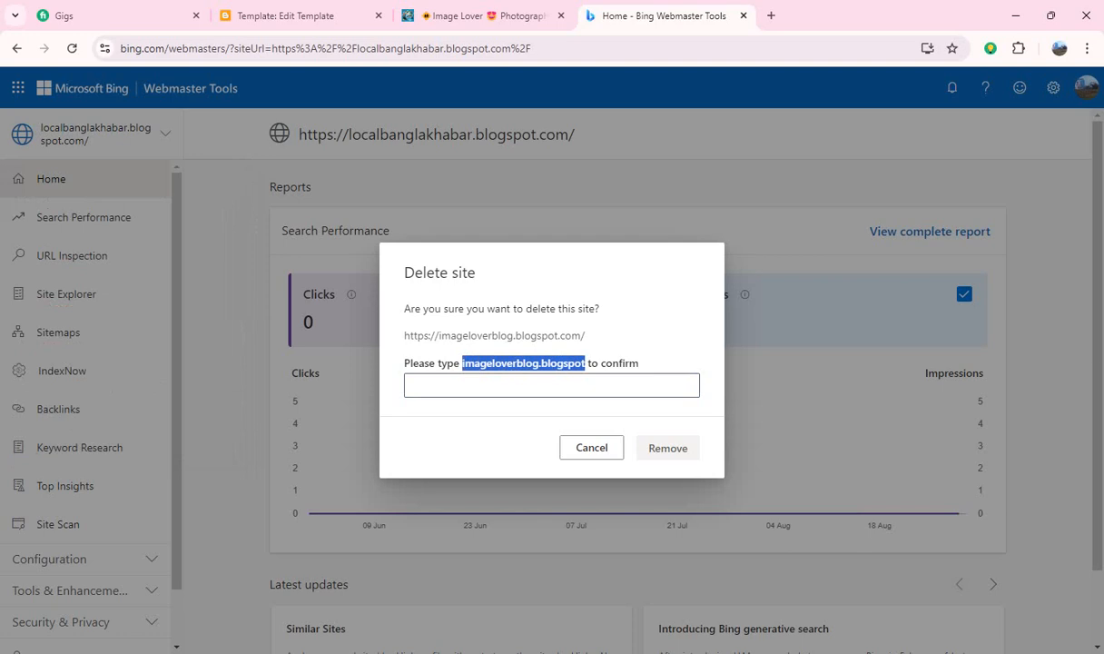
click(552, 386)
key(ctrl+v)
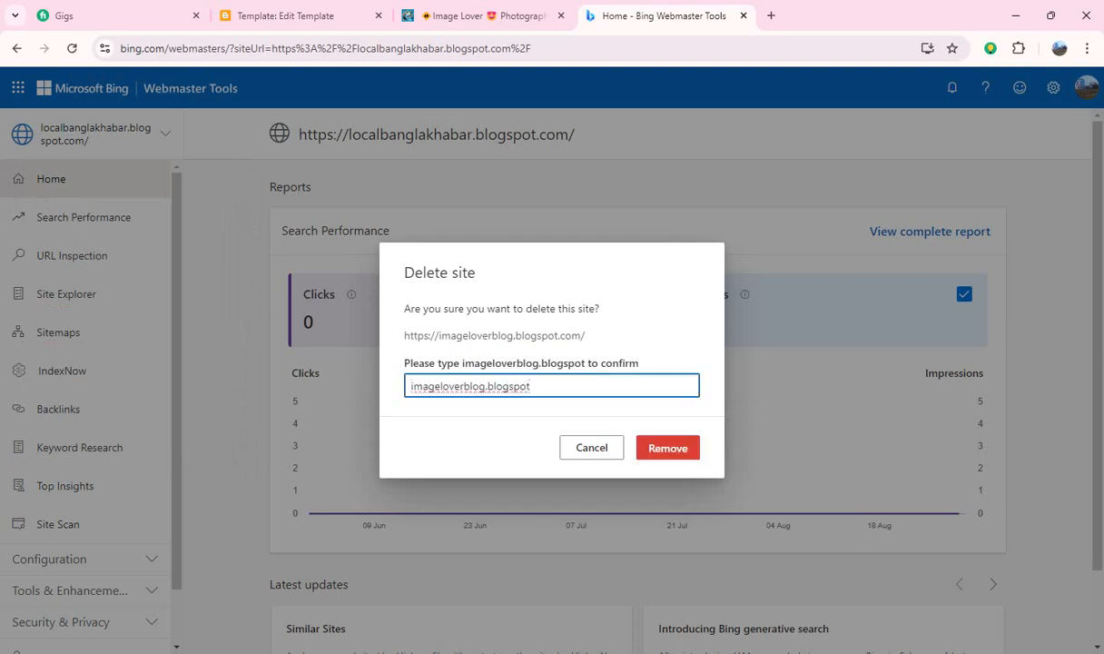
key(Return)
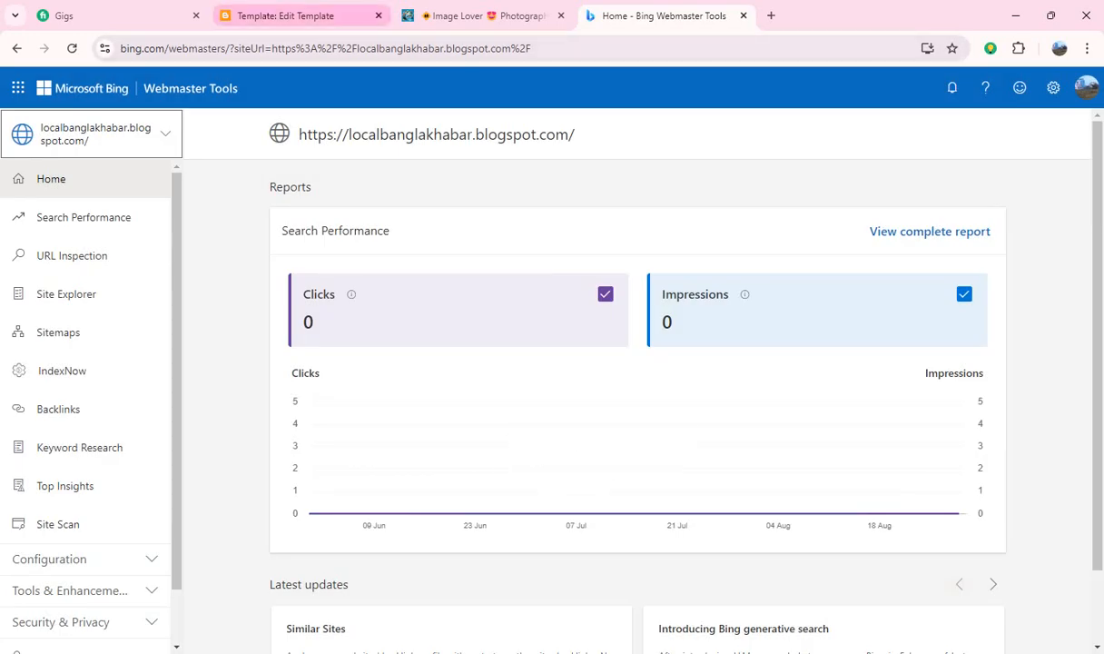
Step: Switch to Blogger, leave the theme HTML editor and copy the blog's link address
click(285, 15)
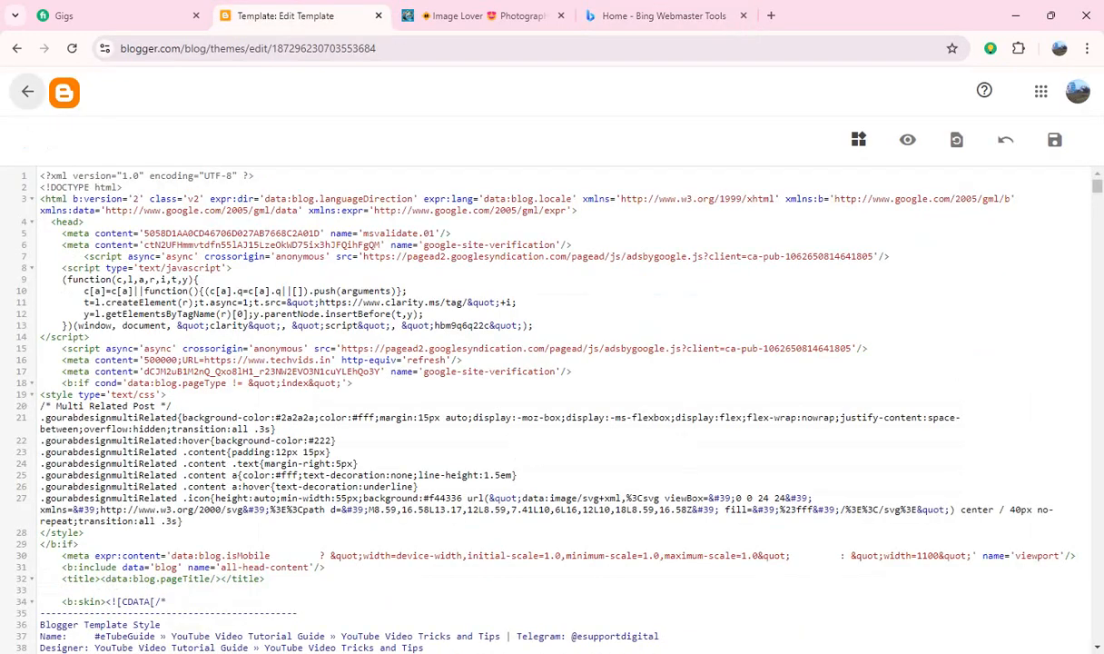
click(27, 90)
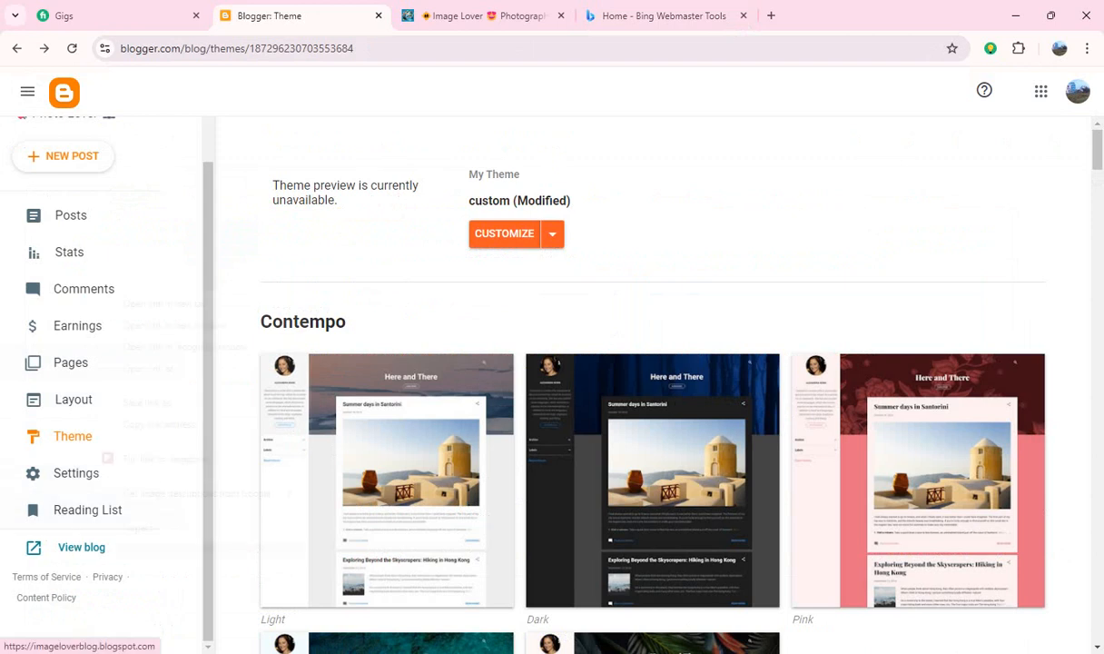
right_click(79, 543)
click(154, 402)
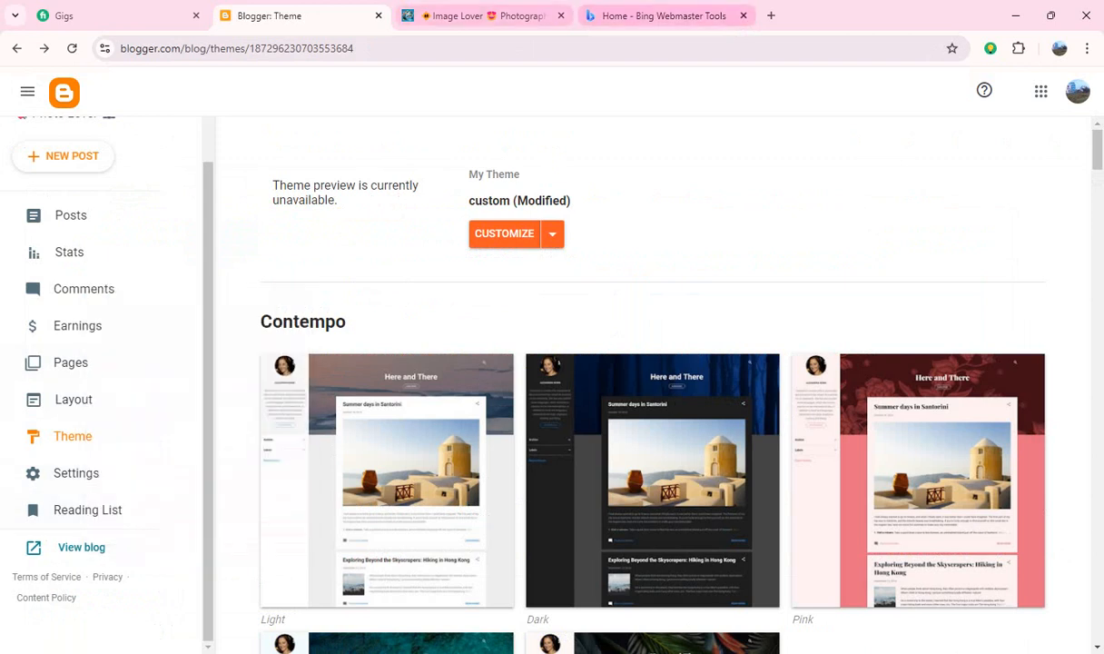
click(654, 15)
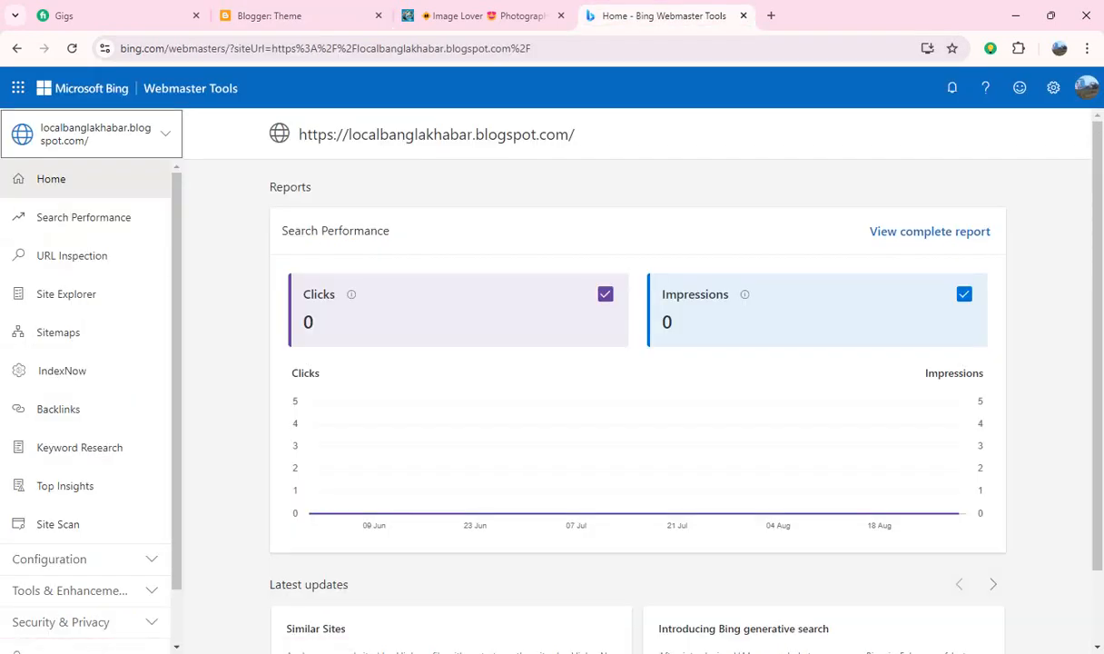
click(72, 48)
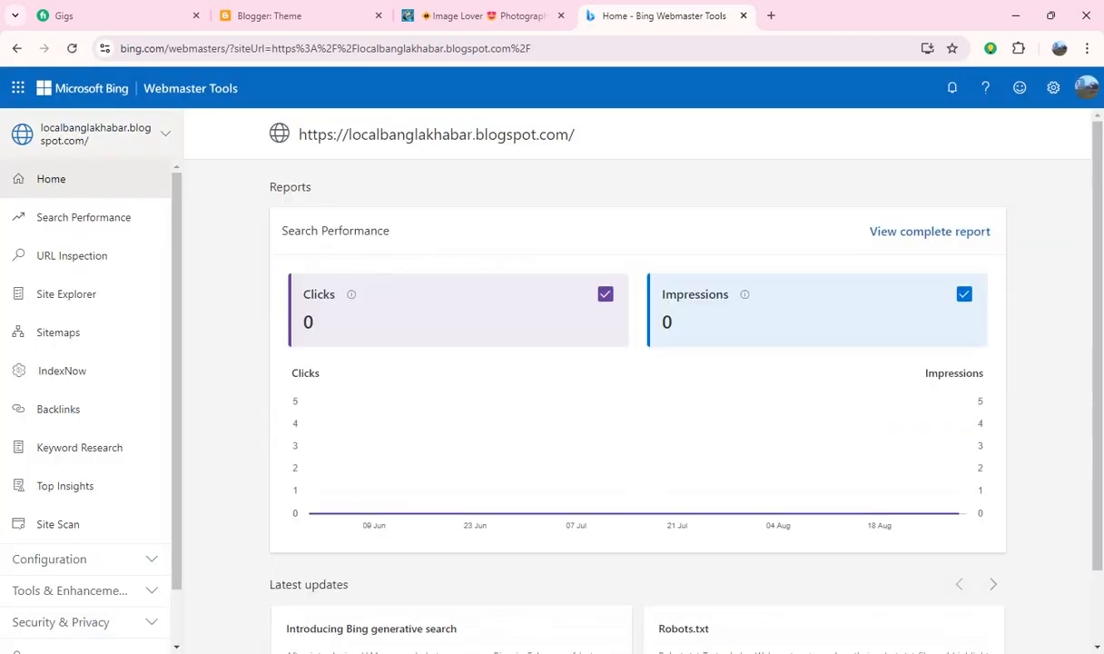
click(156, 127)
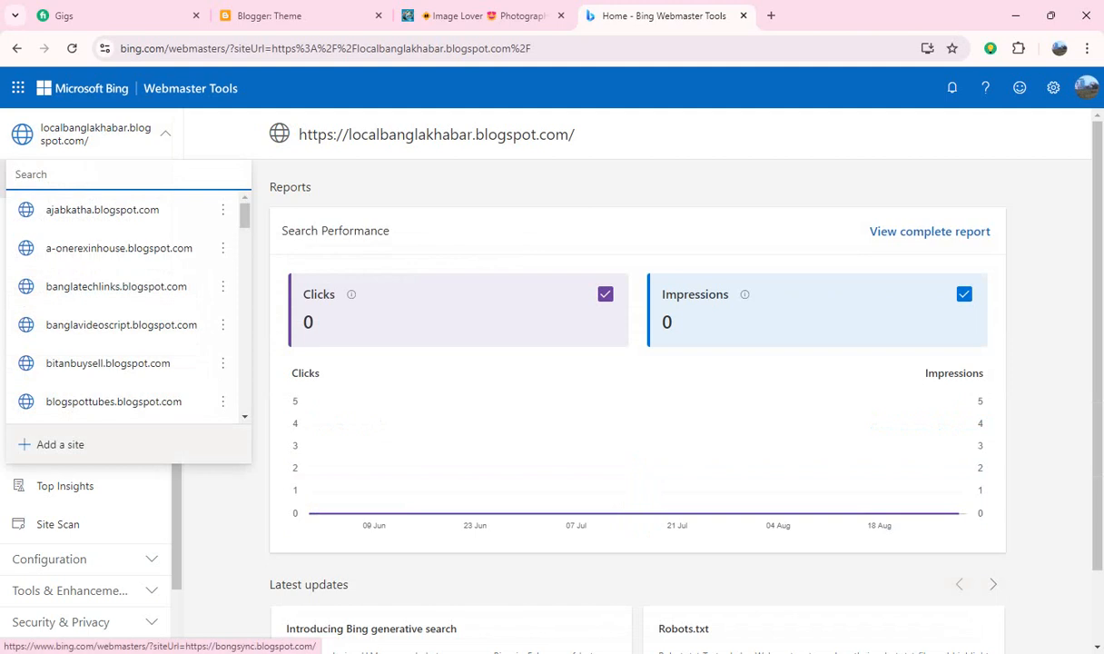
click(60, 444)
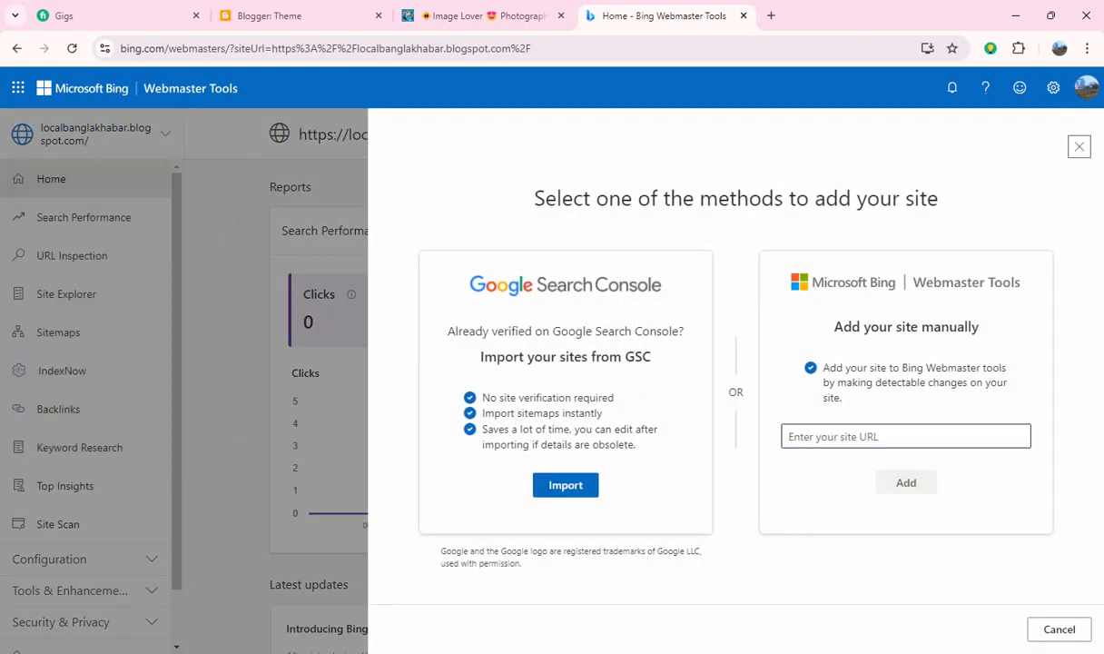
click(906, 437)
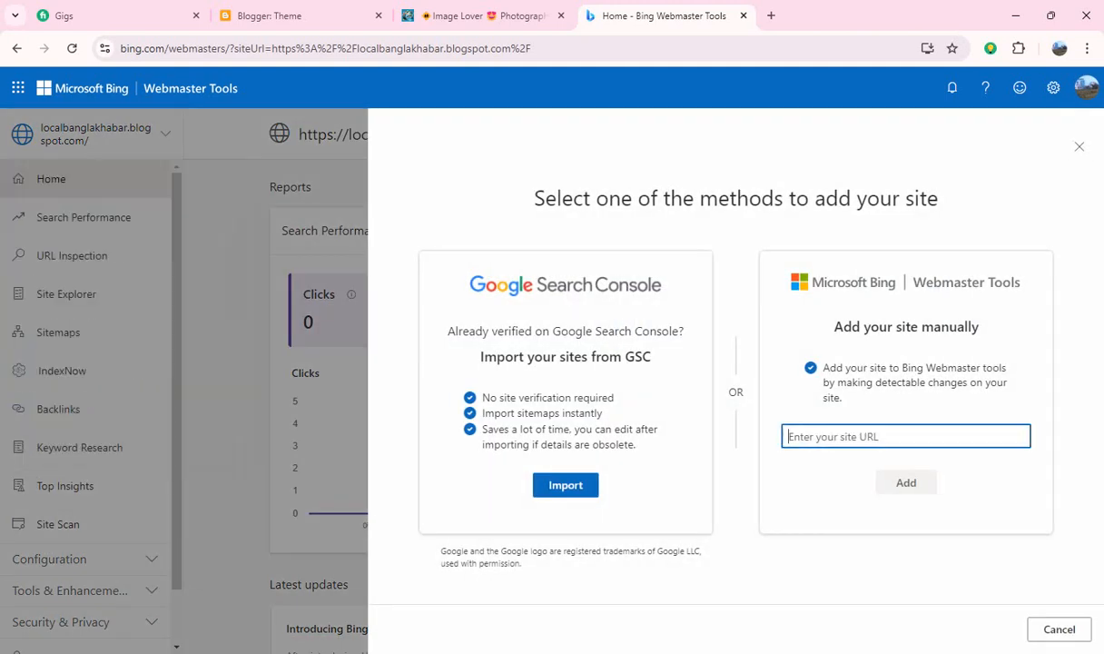
key(ctrl+v)
key(Return)
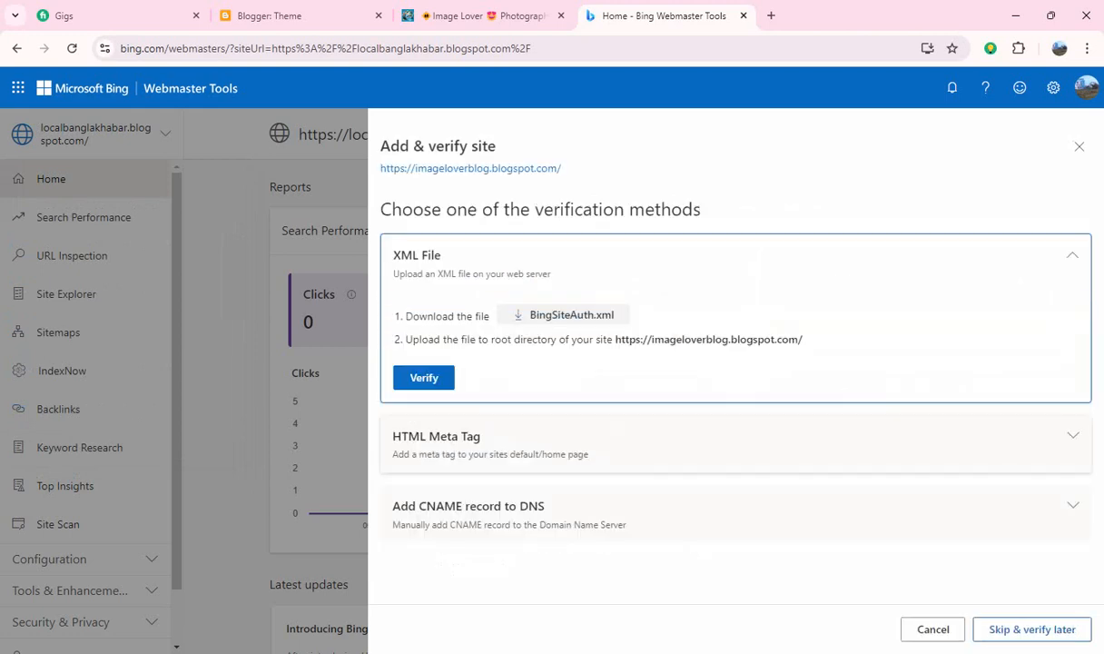
Step: Copy the site's HTML meta verification tag, paste it over the msvalidate.01 tag in Blogger's theme HTML head section, and save the theme
click(735, 444)
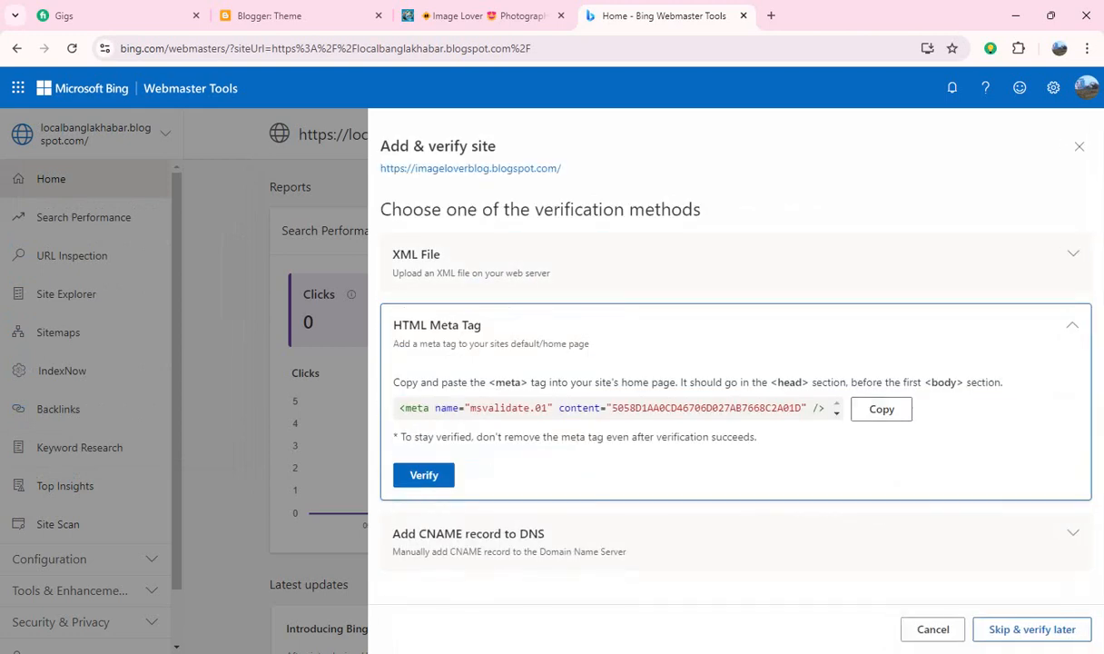
click(882, 409)
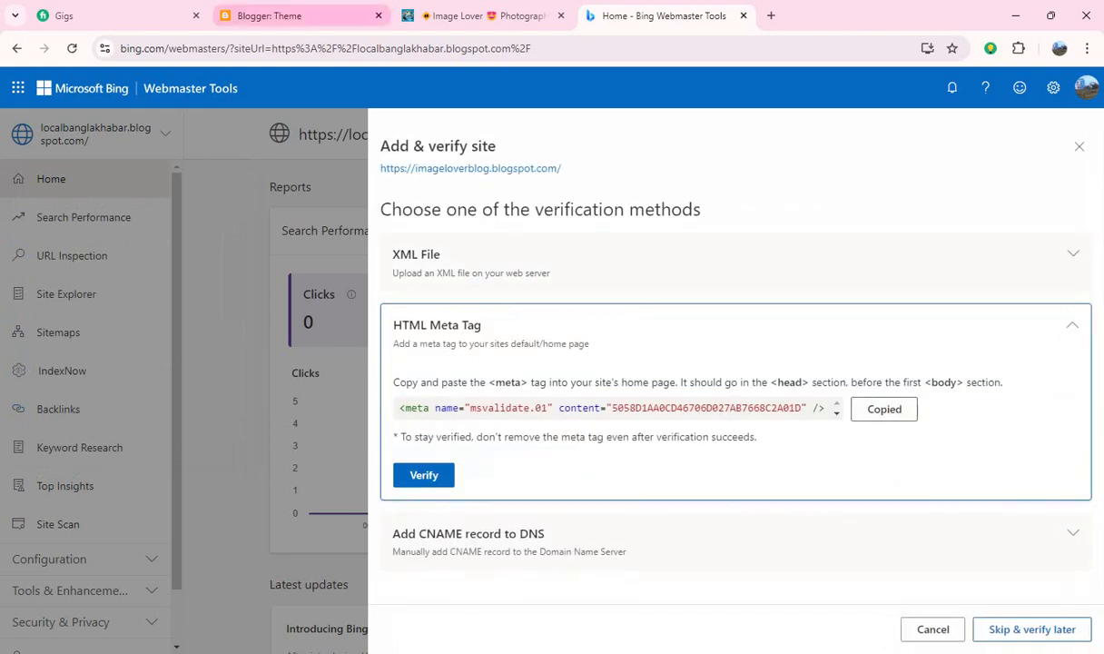
click(281, 15)
click(552, 234)
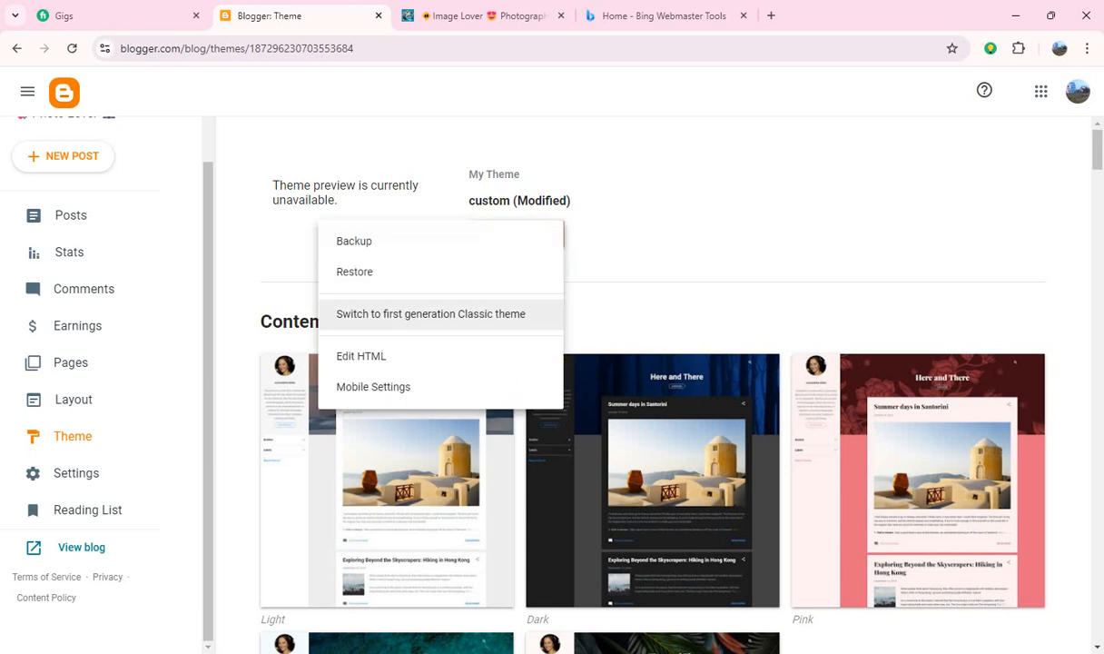
click(513, 343)
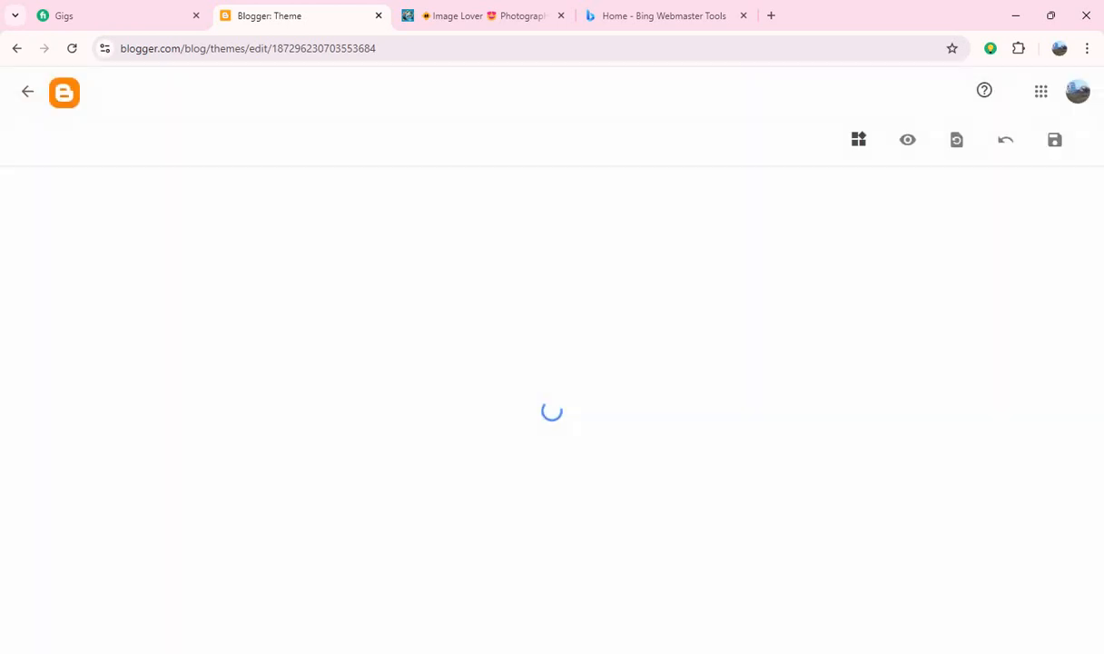
drag(62, 234, 465, 234)
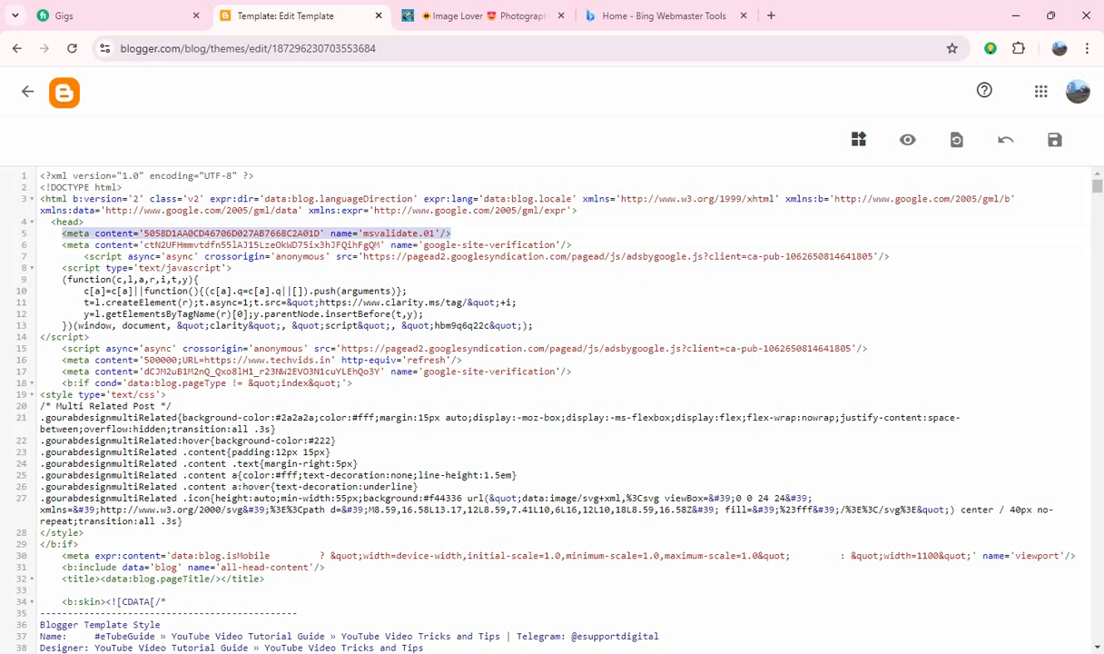
key(ctrl+v)
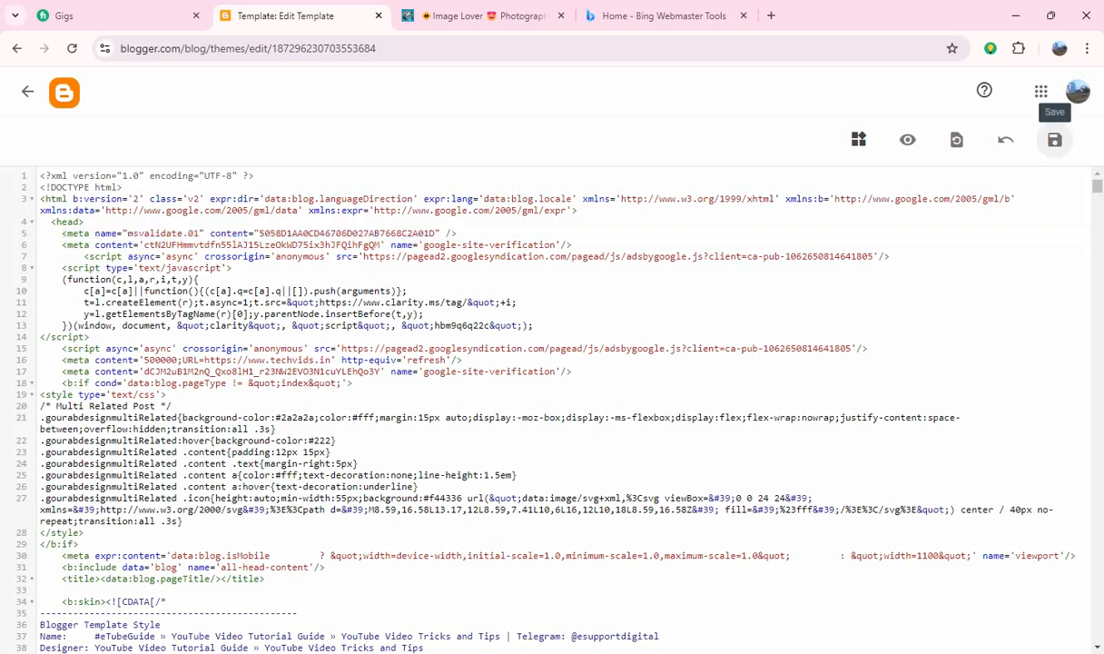
click(1055, 139)
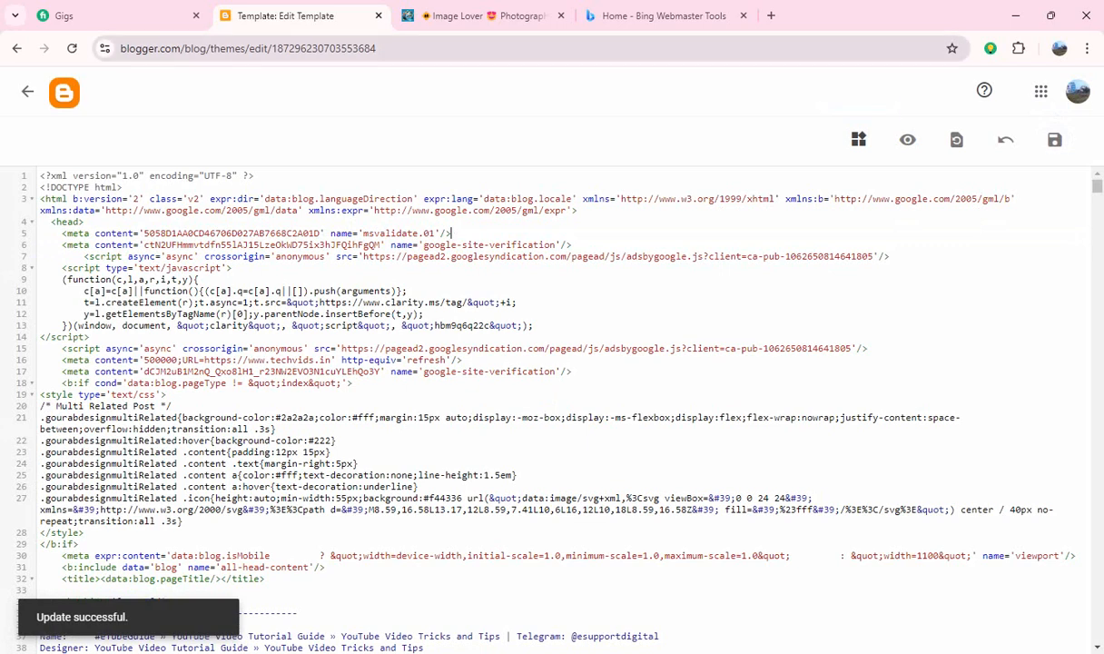
Step: Try to verify imageloverblog.blogspot.com in Bing Webmaster Tools with the HTML meta tag method, and close the verification pane
click(663, 15)
click(424, 475)
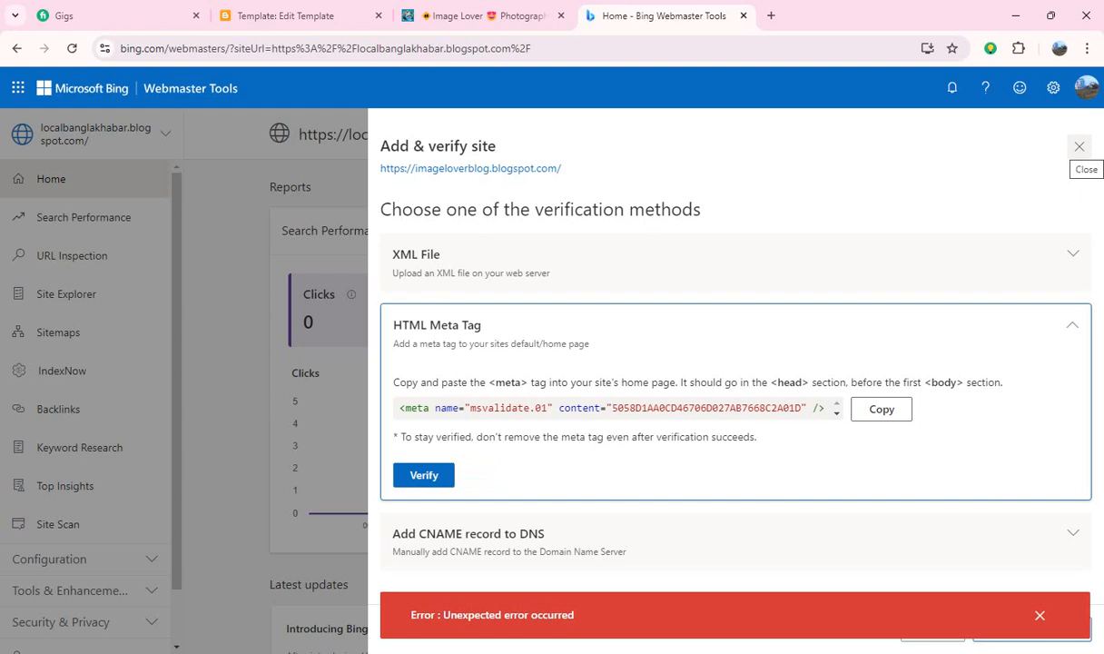
click(1079, 146)
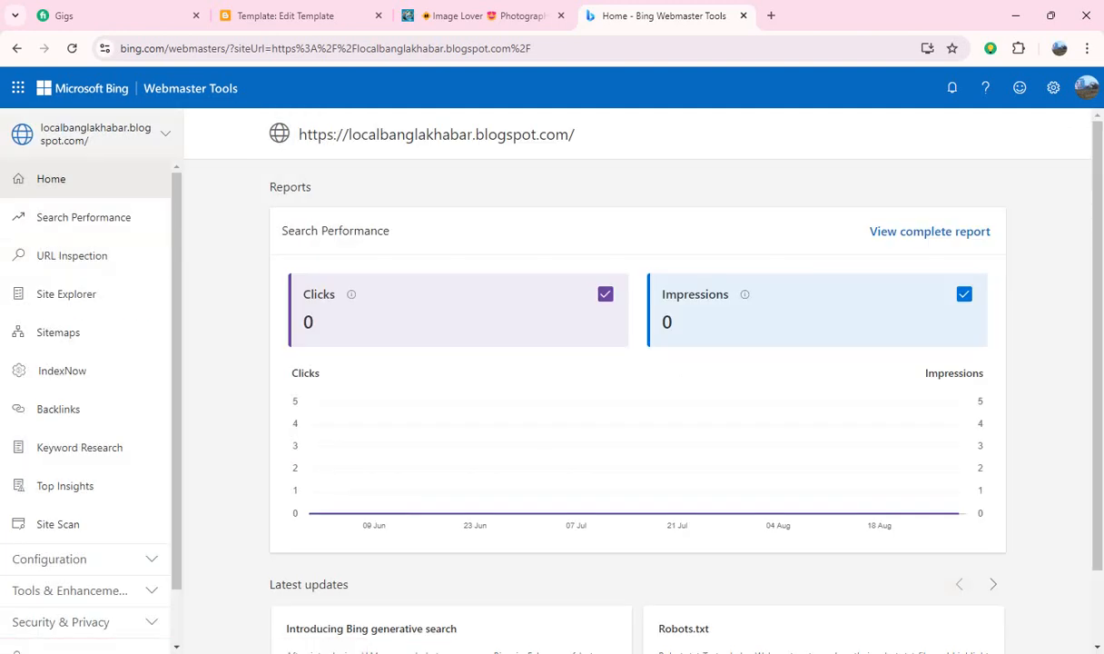
Step: Choose inspire-motivational.blogspot.com from the site list as the active site
click(95, 133)
scroll(118, 364, down, 2)
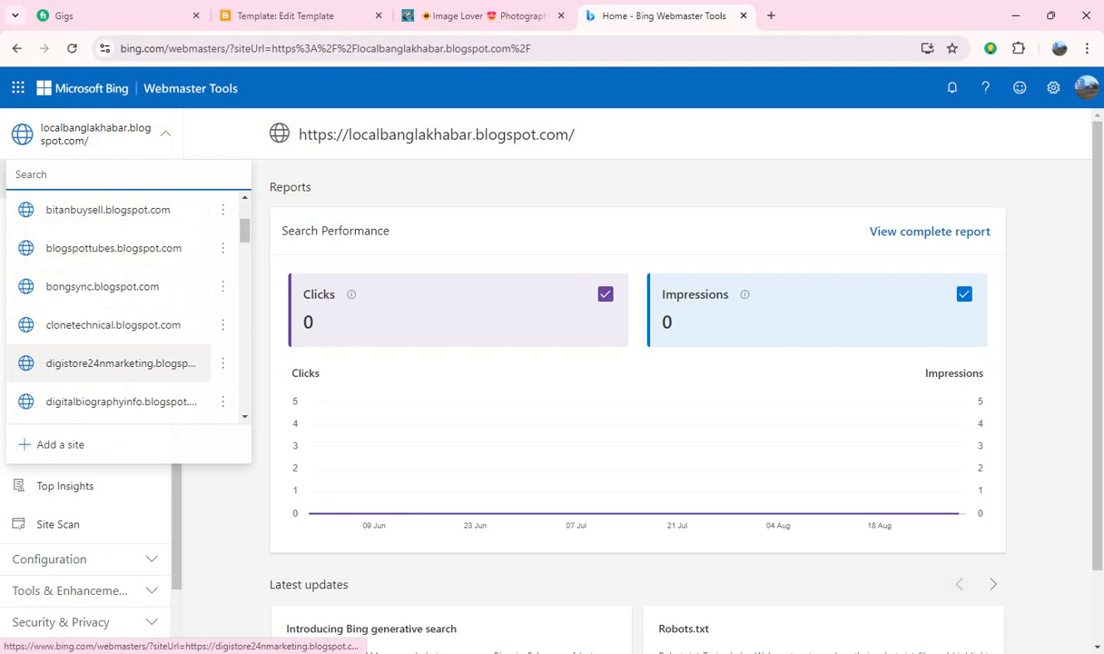
scroll(118, 363, down, 8)
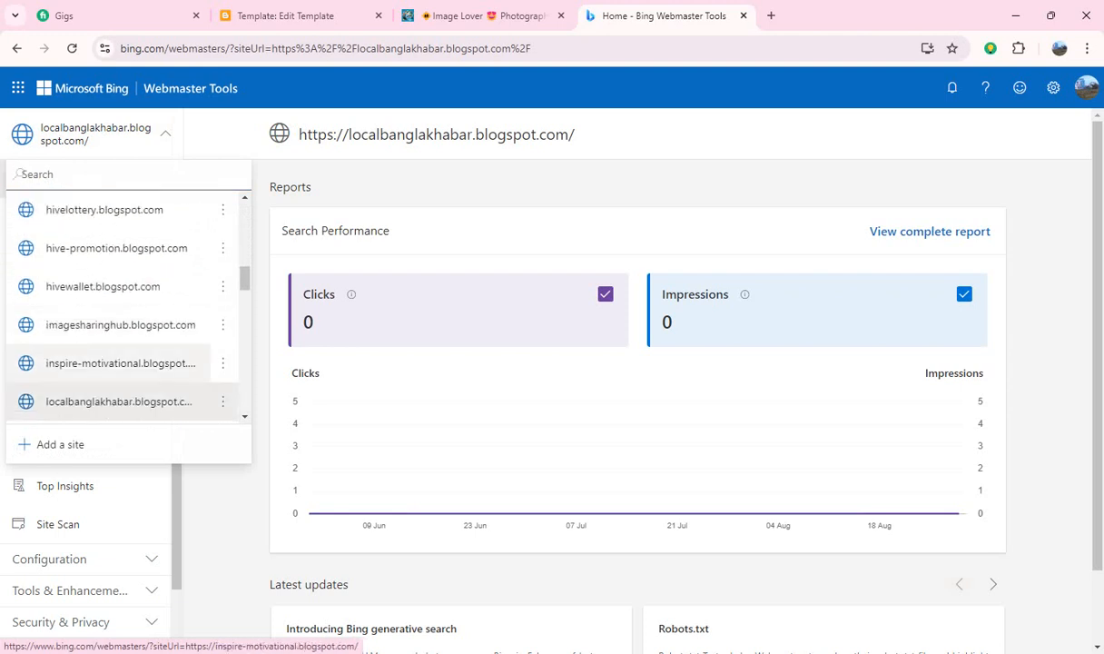
click(118, 362)
Step: Look through the site list and filter it by "ima"
click(95, 134)
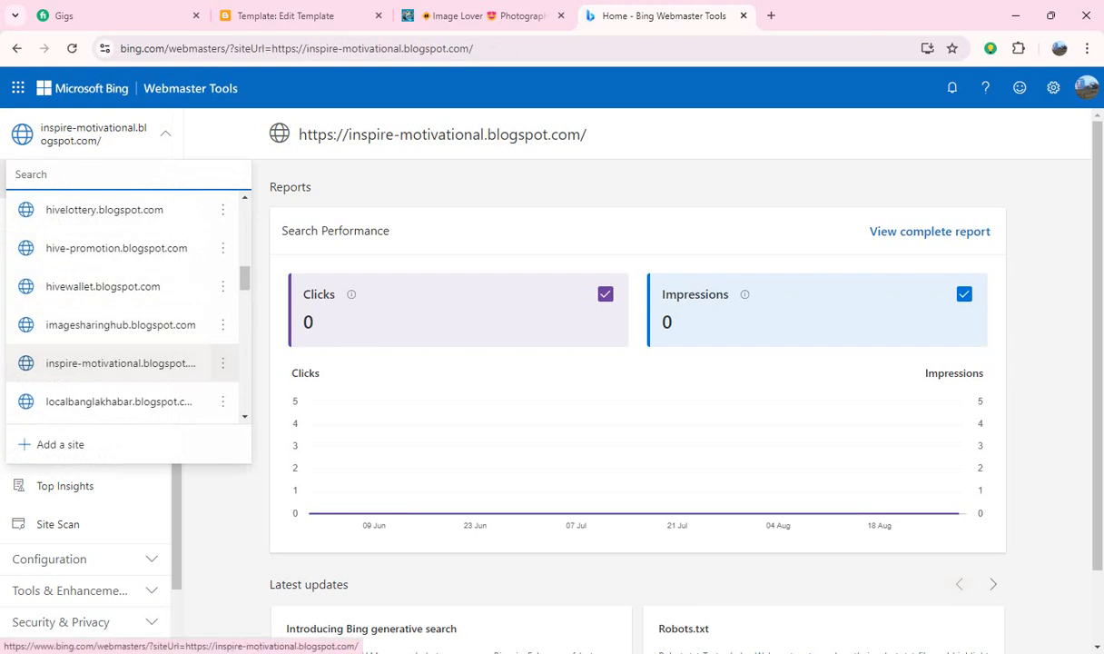
scroll(118, 363, up, 1)
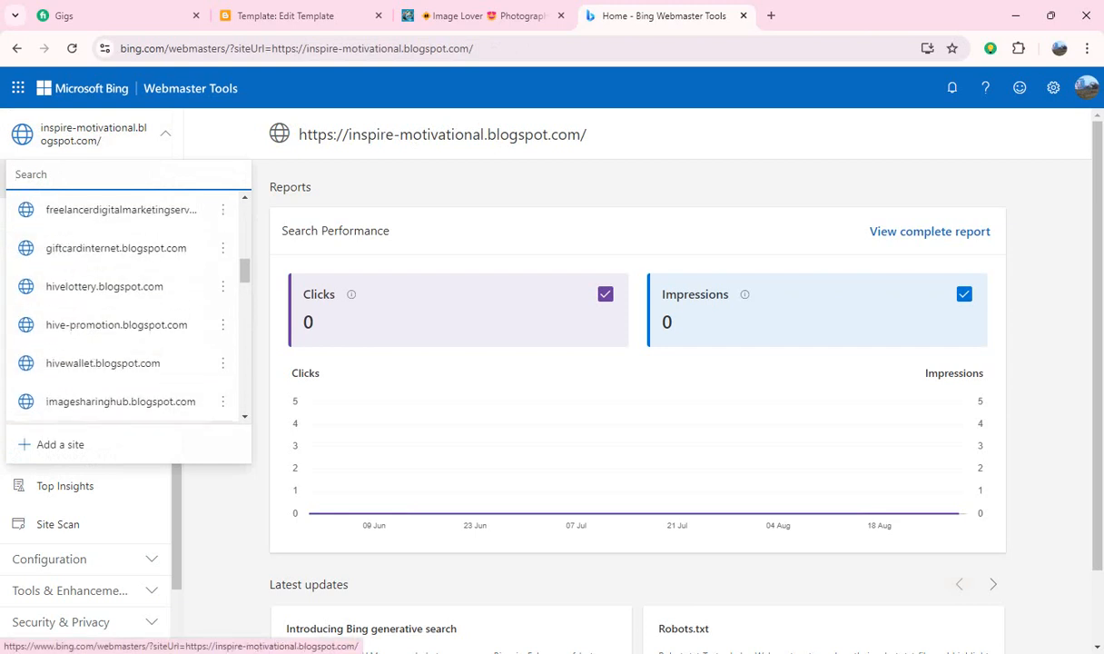
scroll(118, 362, down, 3)
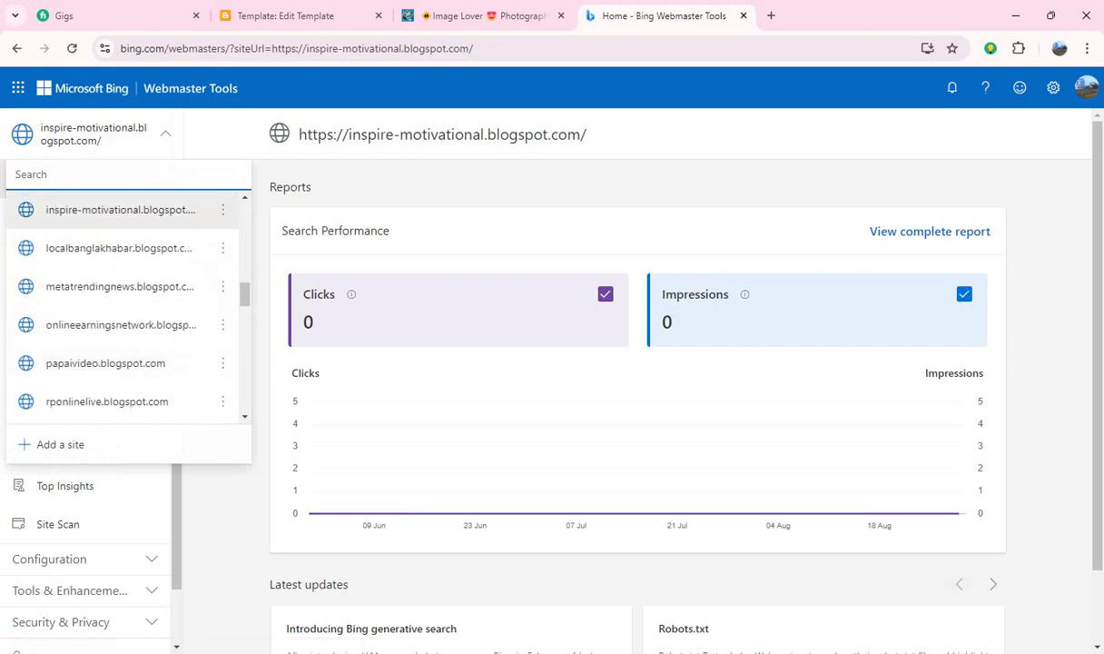
text(im)
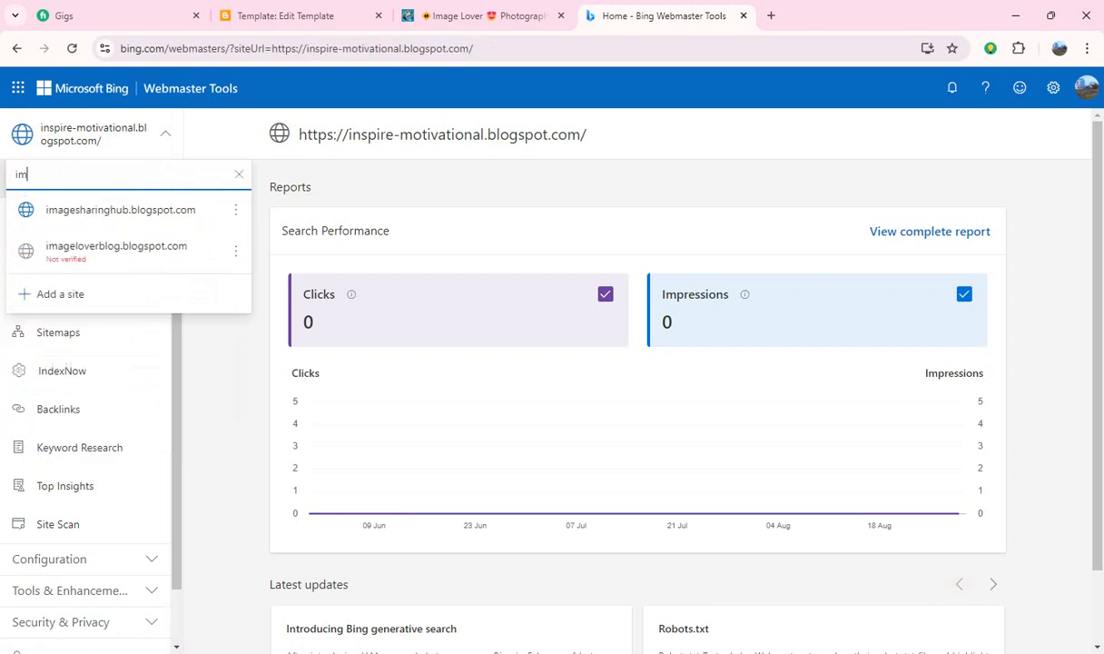
text(a)
Step: Delete the unverified site imageloverblog.blogspot.com, entering imageloverblog.blogspot as the confirmation text, and reload the page
click(236, 251)
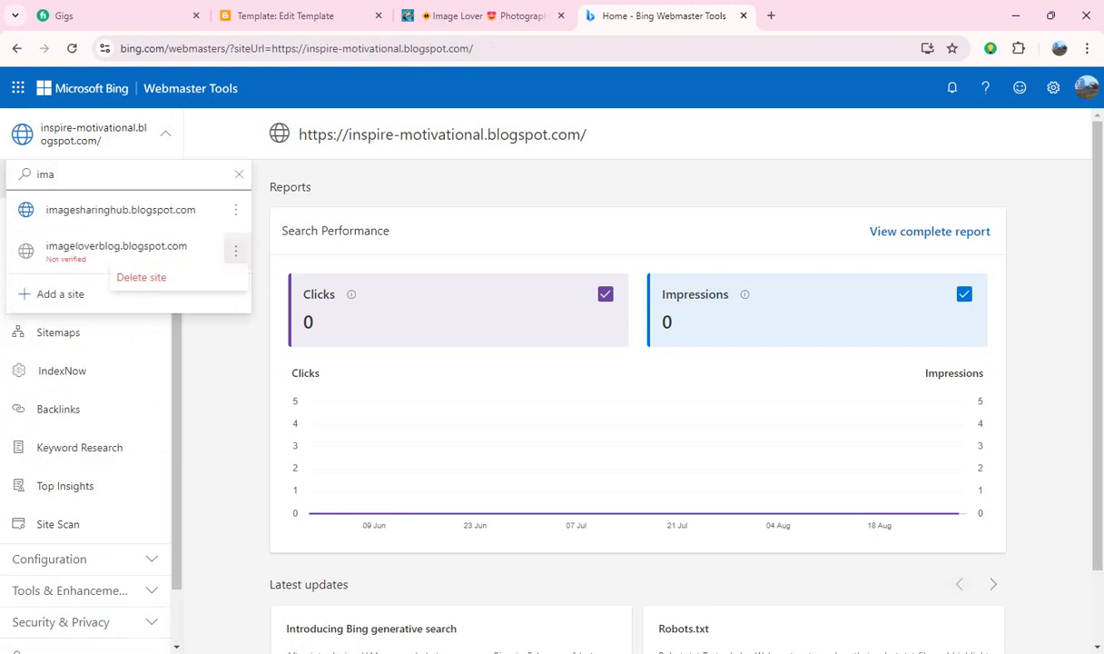
click(140, 277)
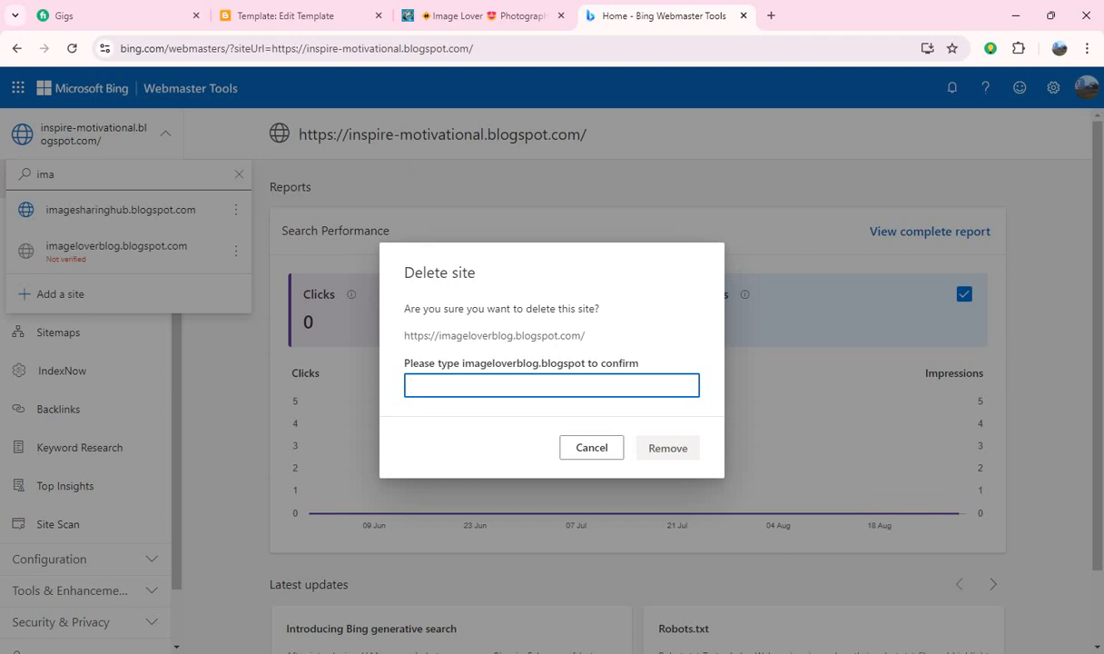
drag(586, 363, 463, 363)
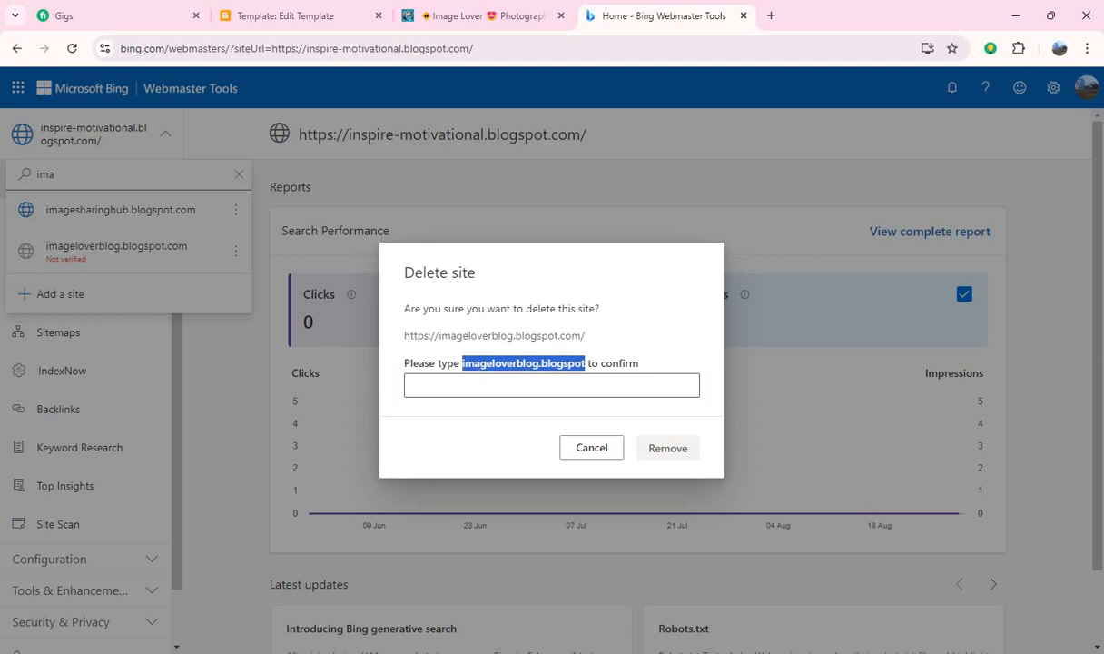
click(472, 386)
triple_click(501, 363)
key(ctrl+c)
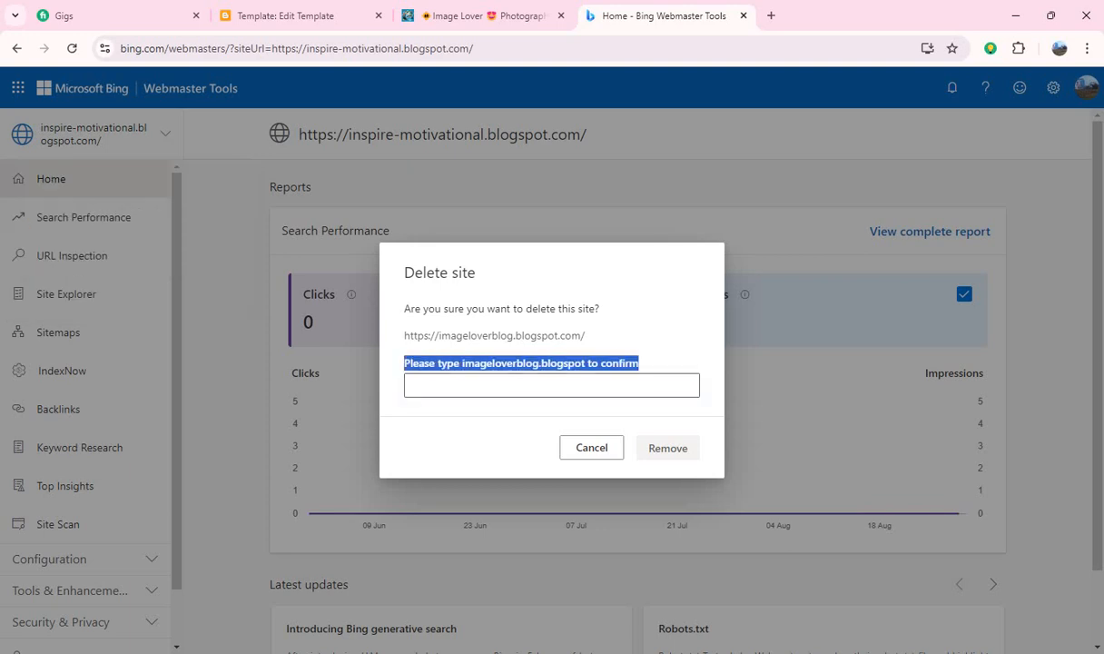
click(481, 386)
key(ctrl+v)
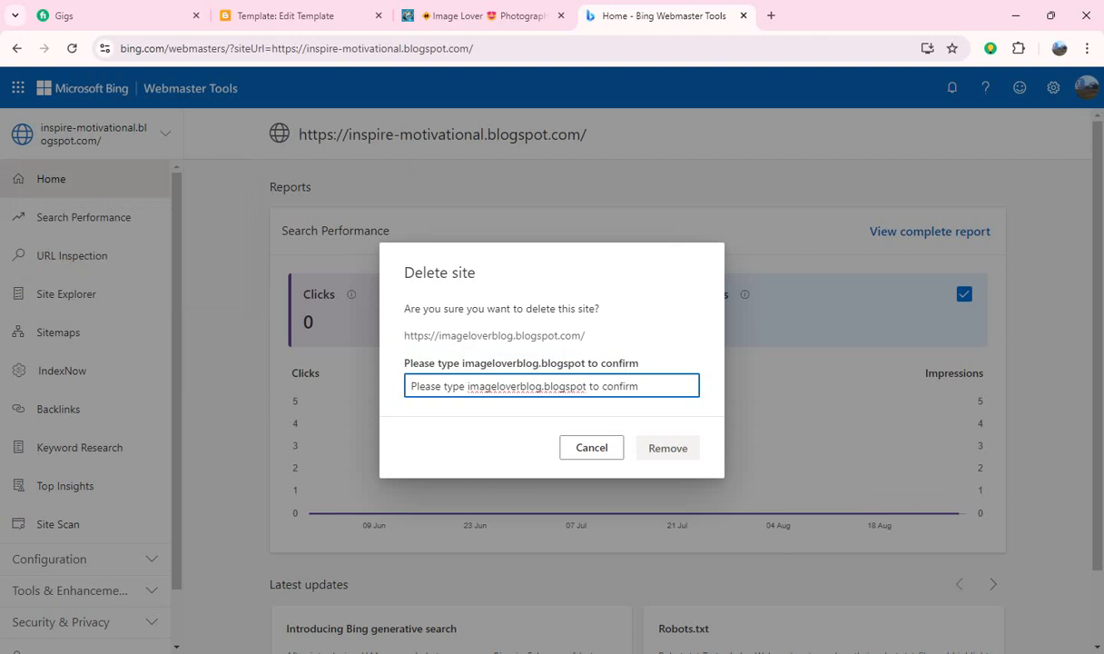
key(Delete)
key(Delete)
key(Delete)
key(Delete)
key(Delete)
key(BackSpace)
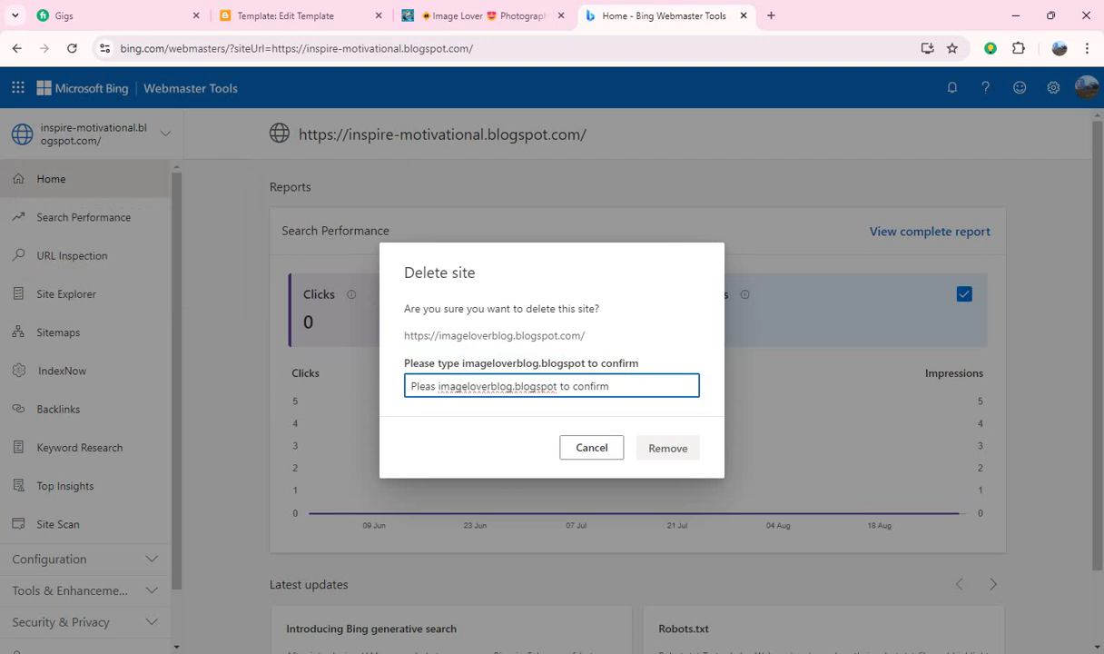
key(BackSpace)
key(BackSpace)
key(BackSpace)
key(BackSpace)
key(BackSpace)
key(BackSpace)
key(Delete)
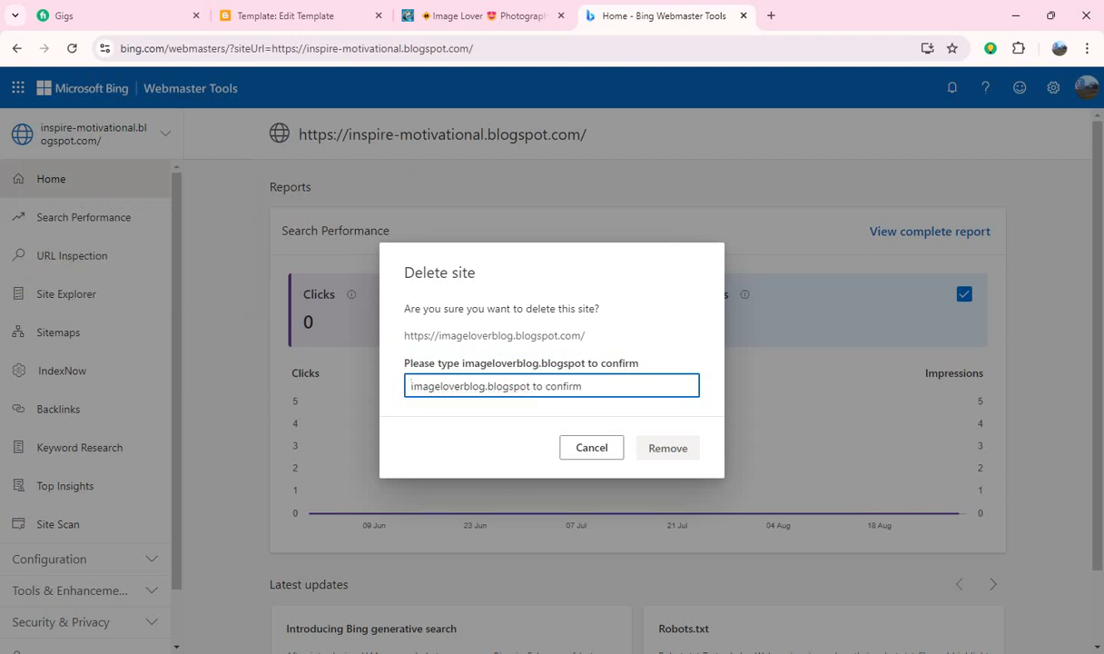
drag(536, 387, 584, 387)
key(BackSpace)
key(BackSpace)
key(BackSpace)
key(Return)
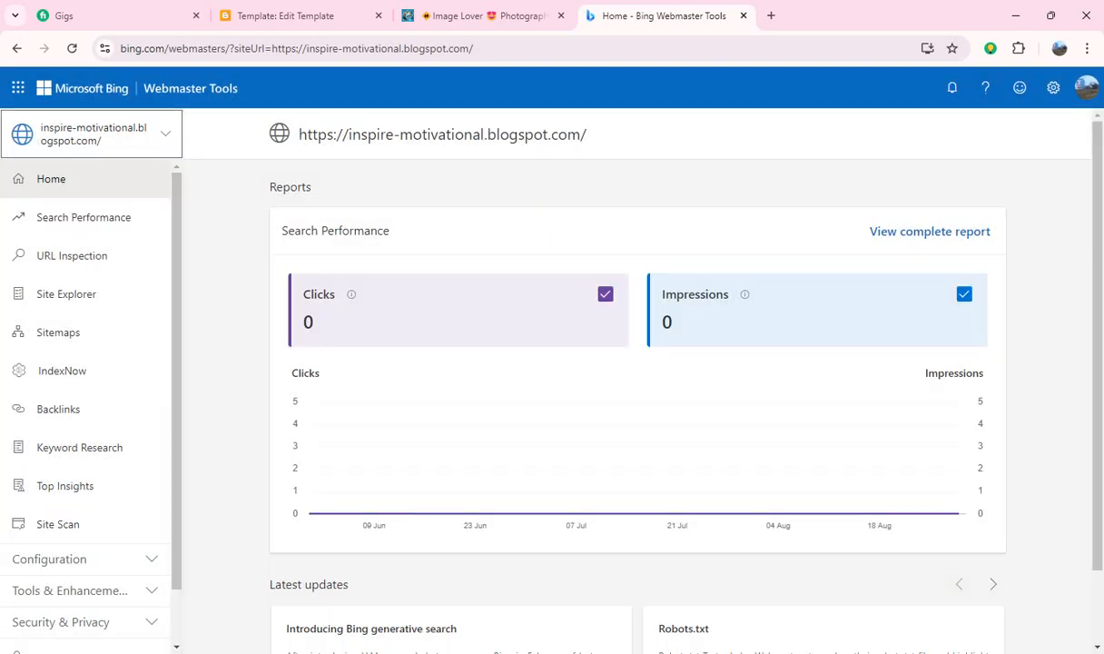
click(71, 48)
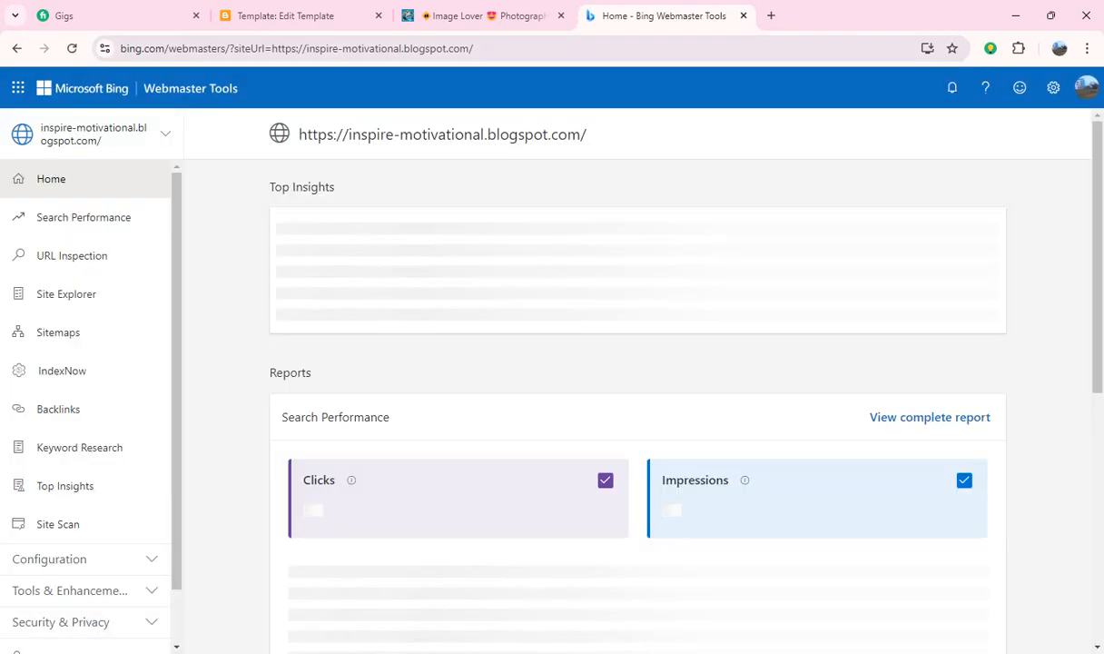
Step: Switch to Blogger, return from the theme HTML editor to the theme page and copy the blog's link address
click(286, 16)
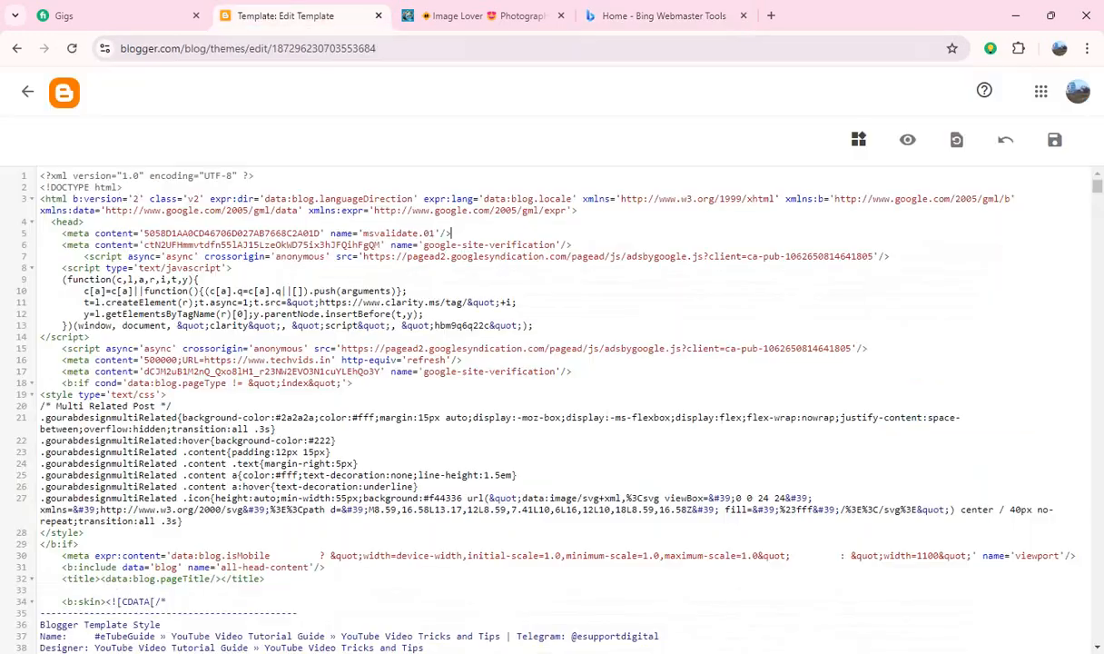
click(27, 91)
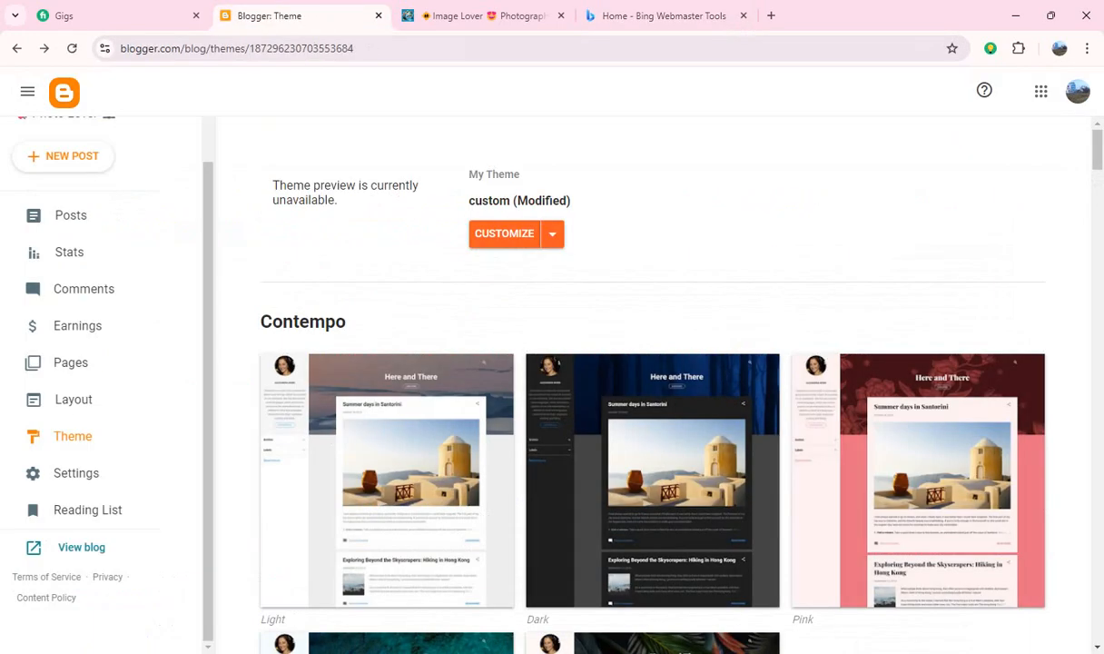
right_click(111, 436)
click(136, 422)
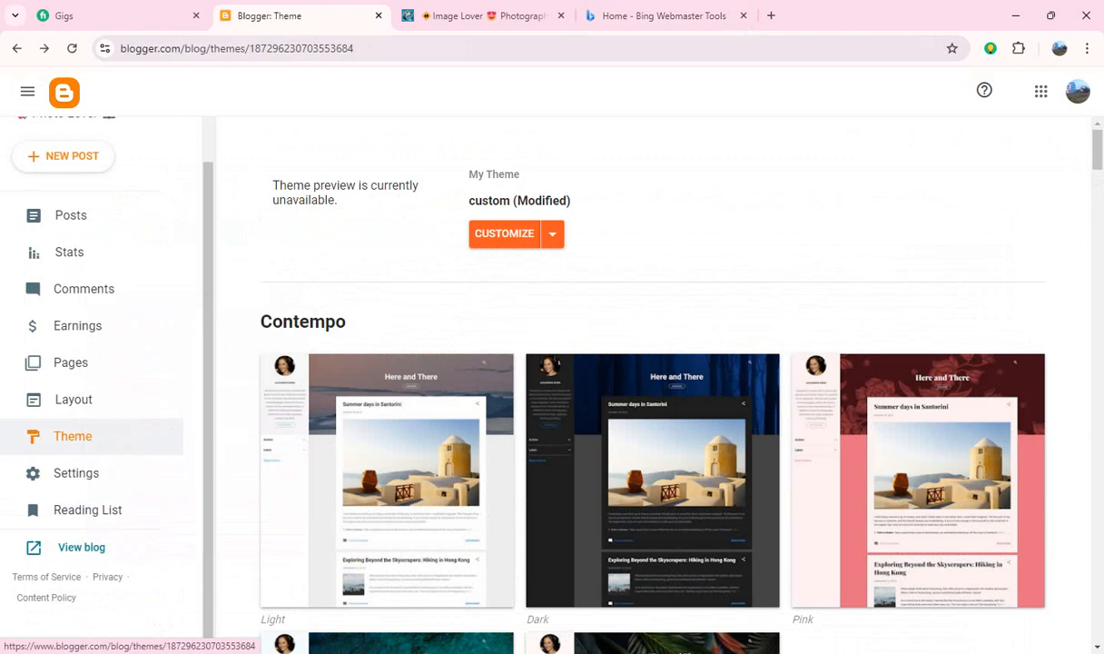
click(663, 16)
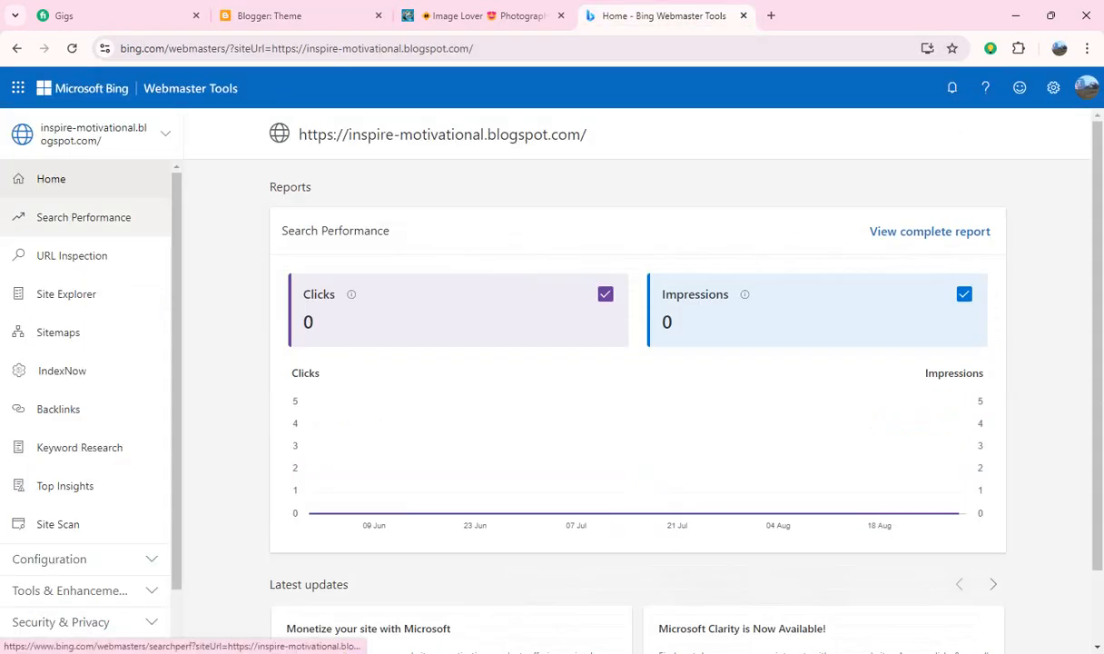
click(158, 128)
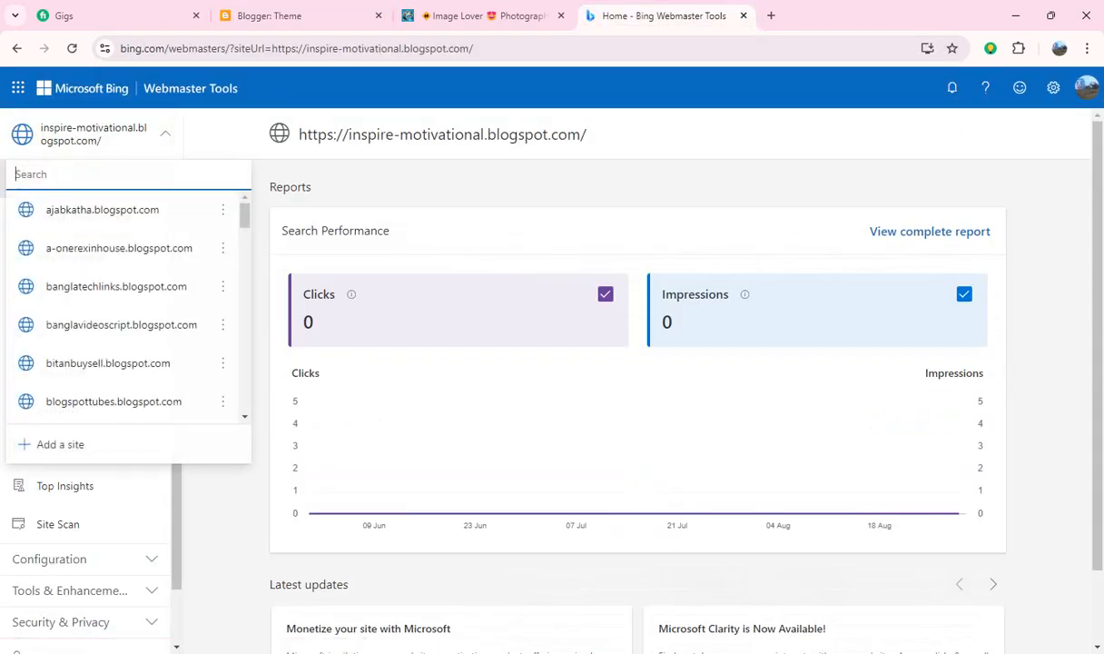
click(60, 444)
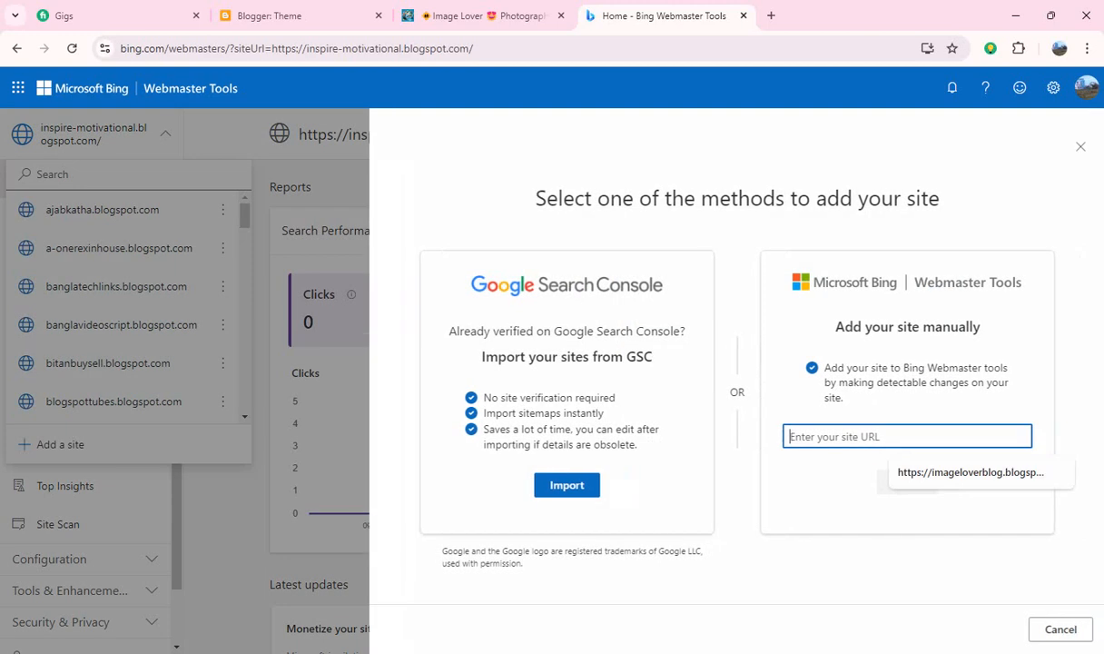
click(567, 485)
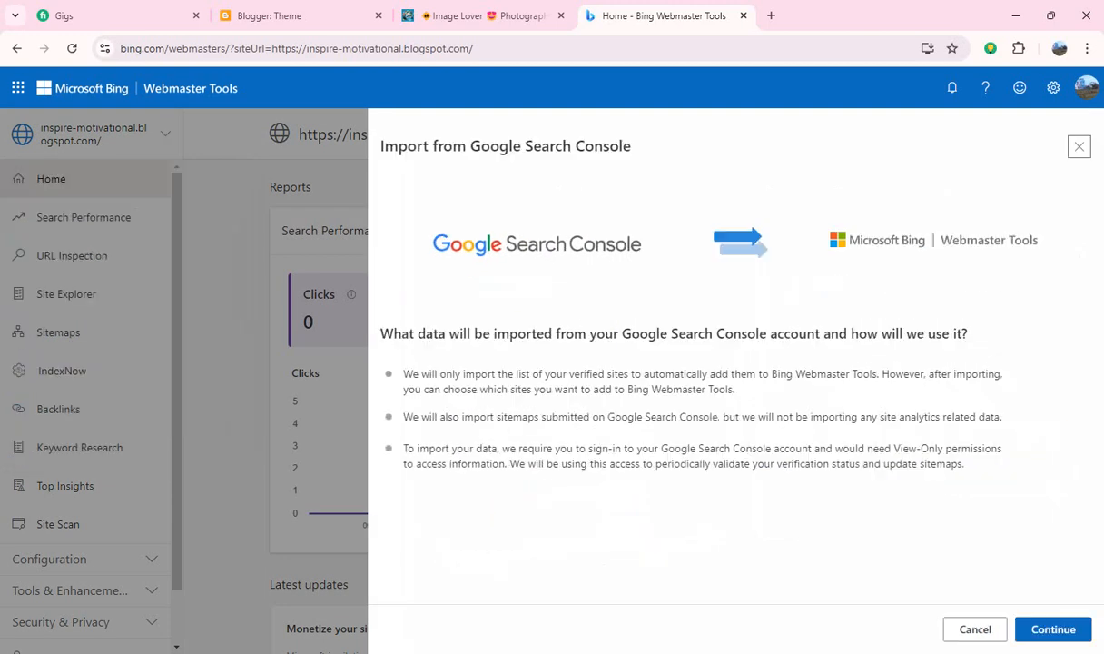
click(1053, 629)
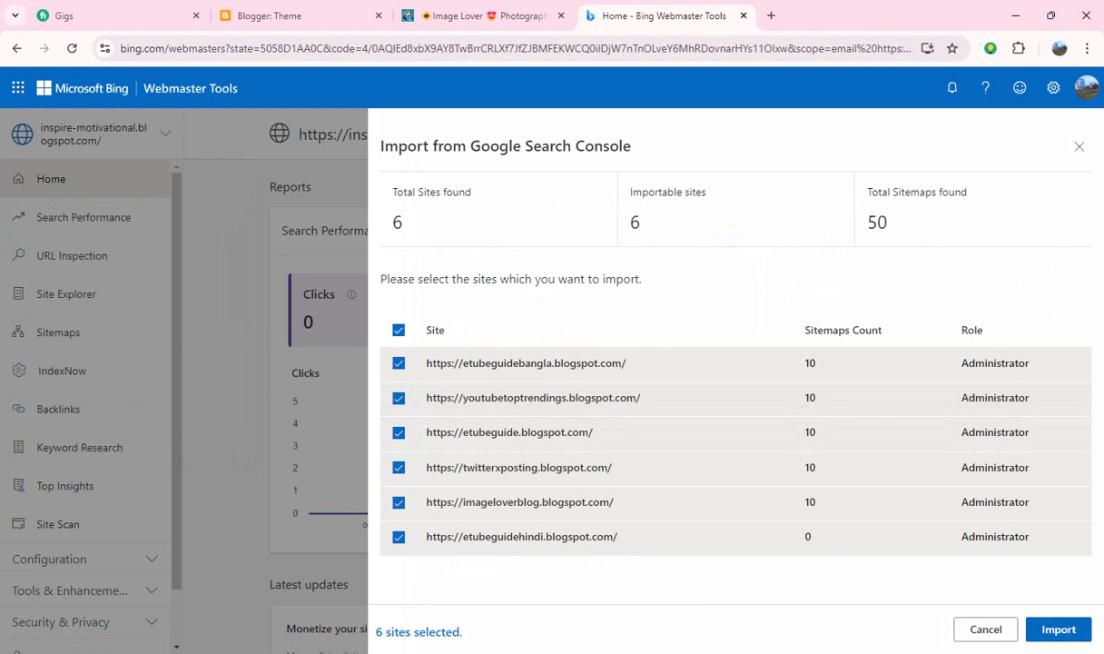
click(399, 330)
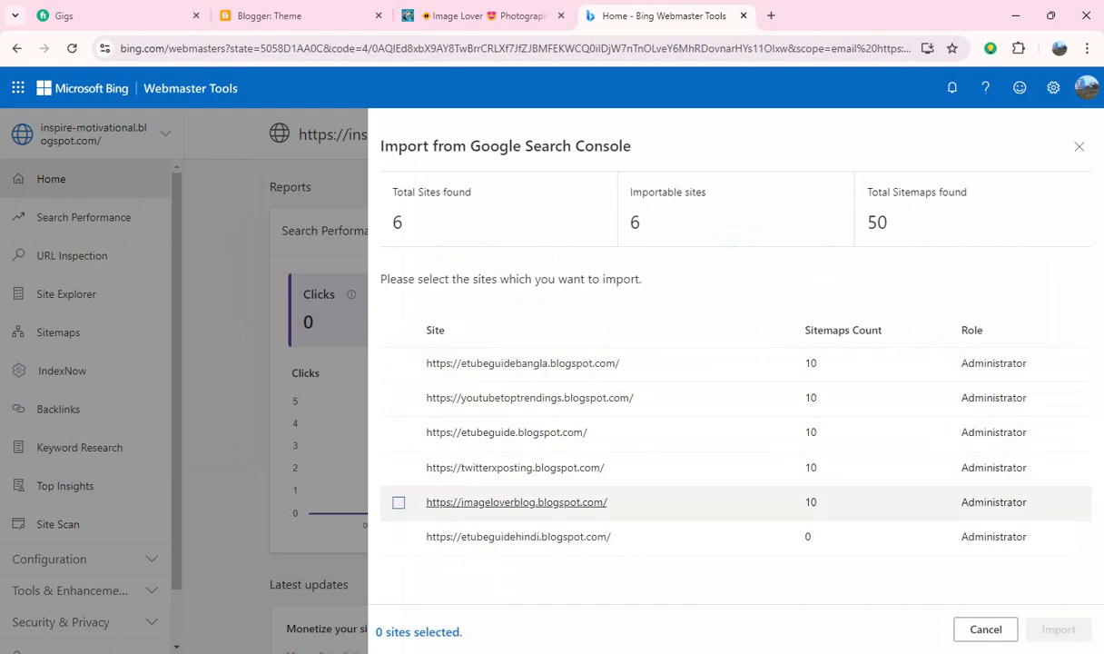
click(399, 503)
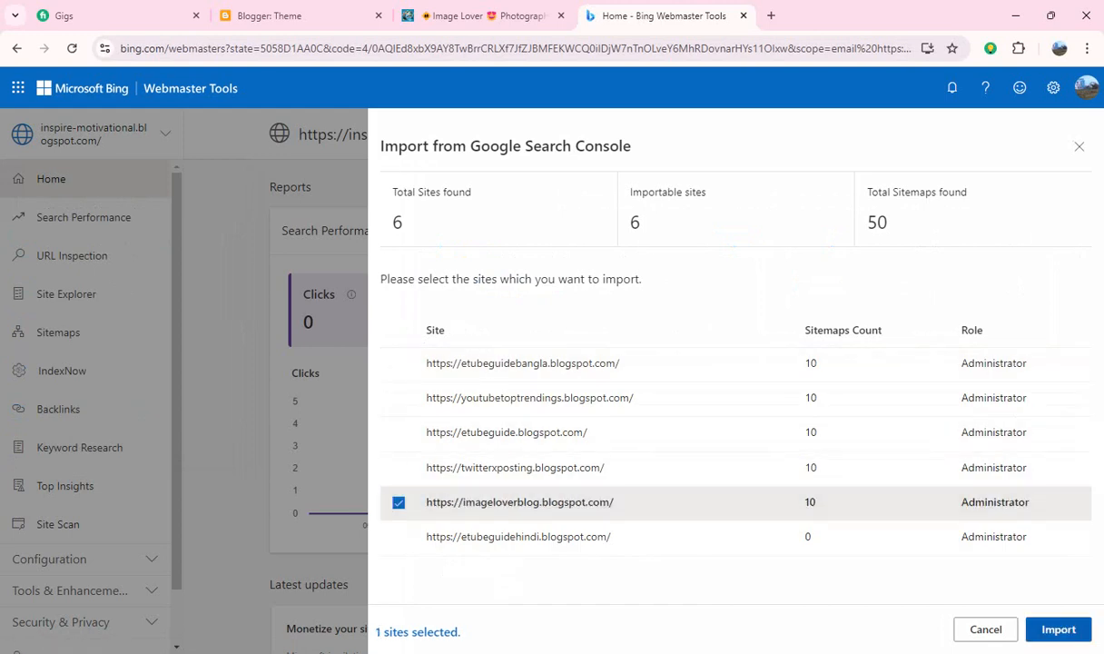
click(1058, 629)
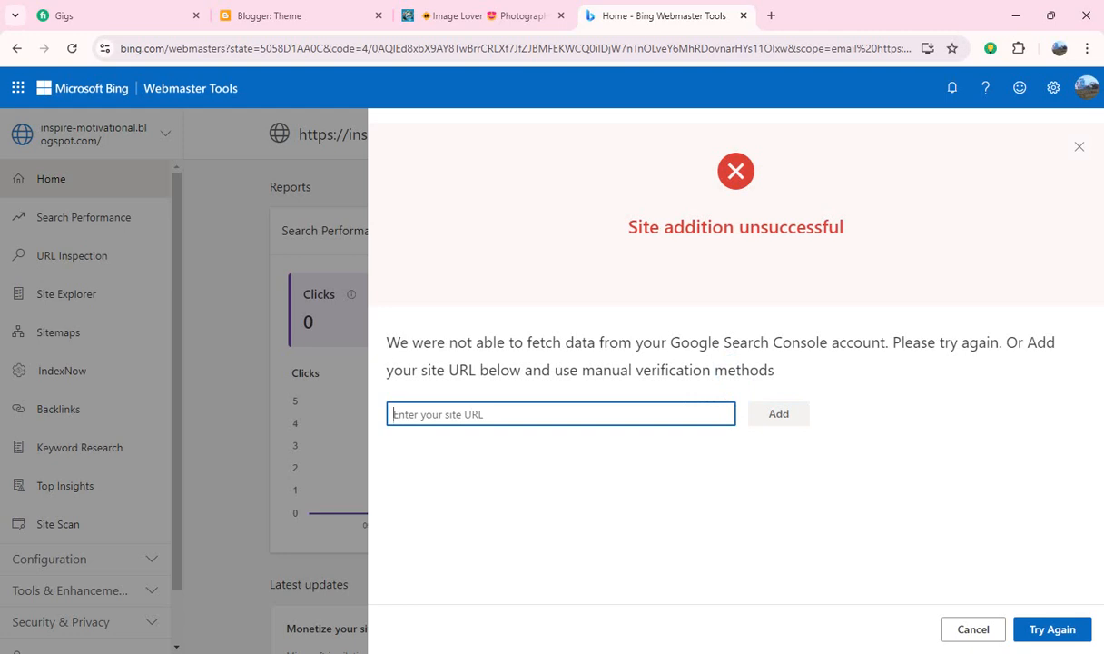
key(ctrl+v)
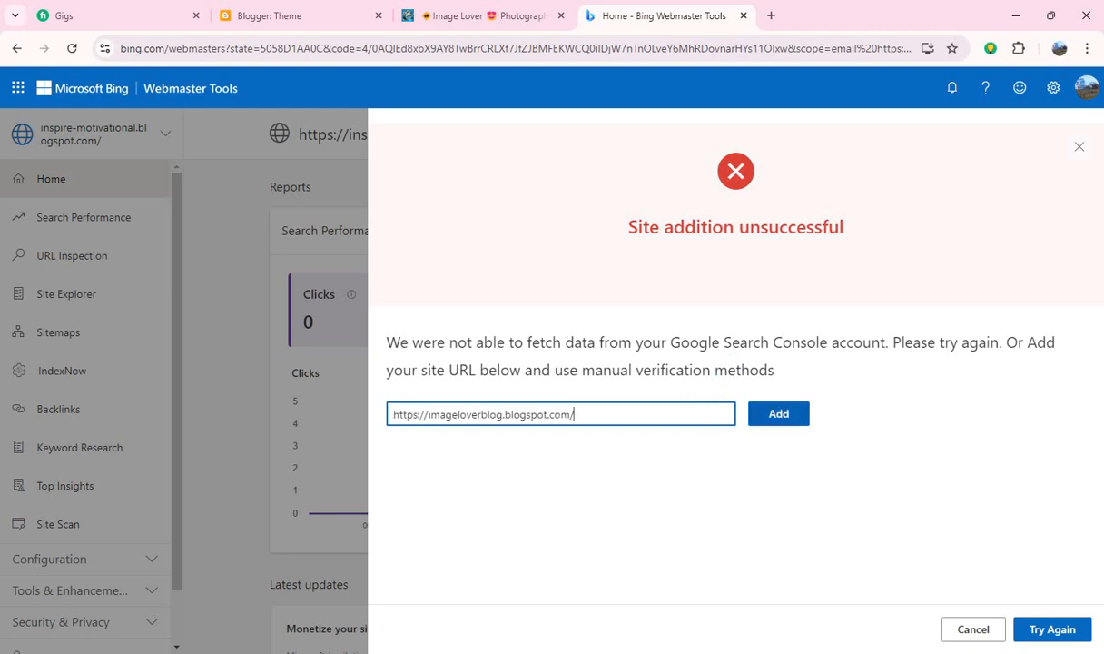
key(Return)
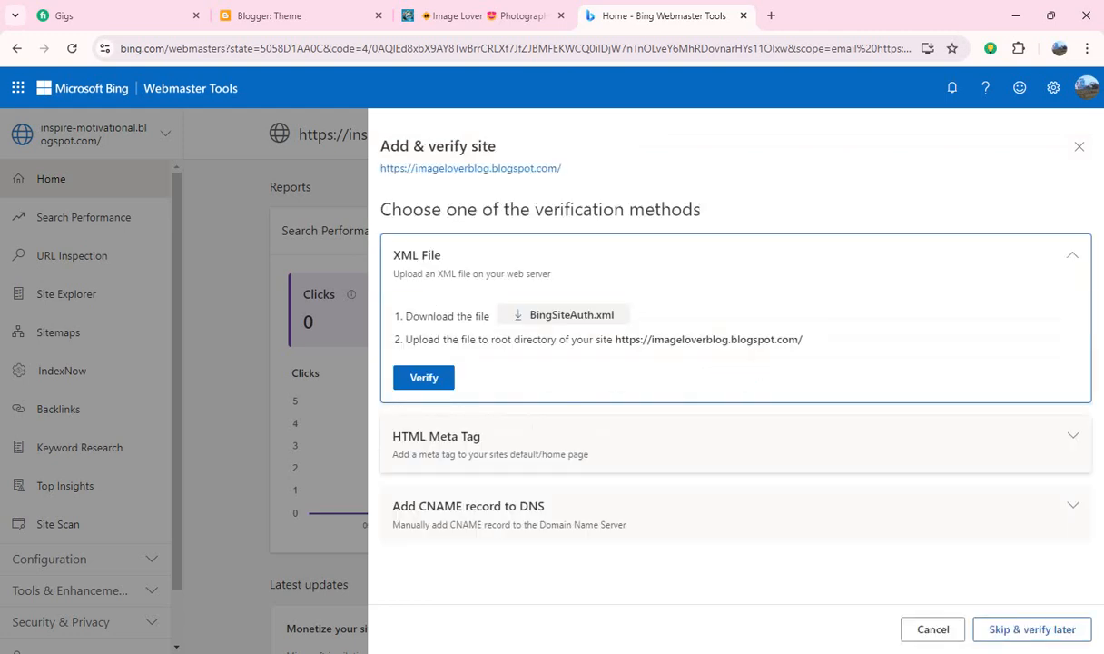
click(736, 445)
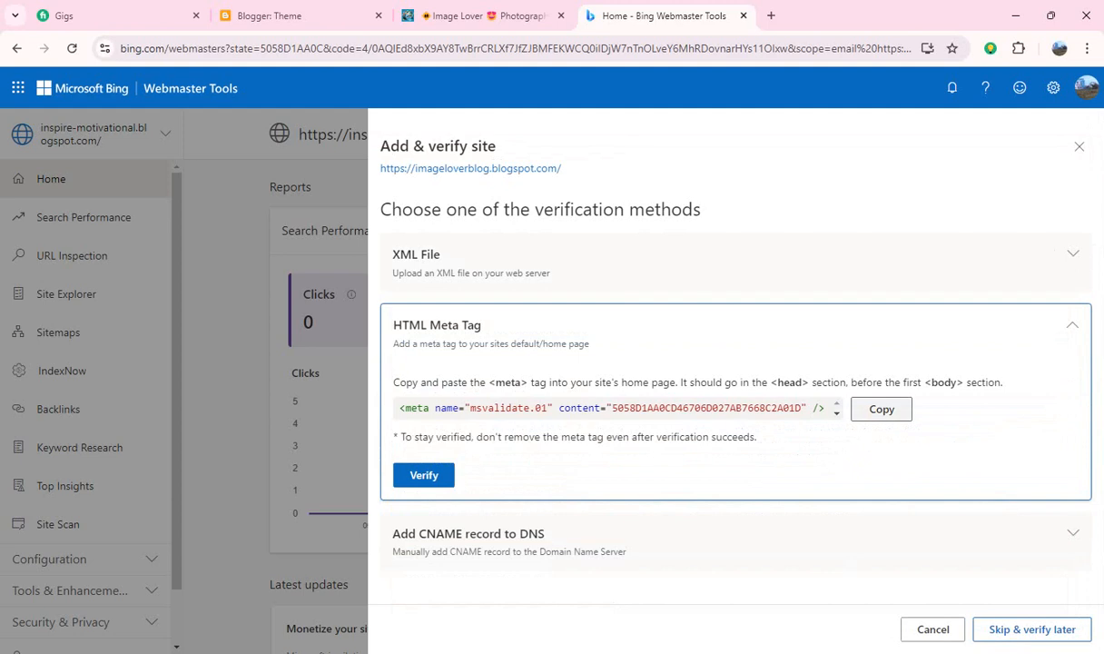
click(882, 410)
click(882, 409)
Step: Switch to Blogger, paste the copied Bing verification meta tag into the head section of the theme's HTML and save the theme
click(269, 15)
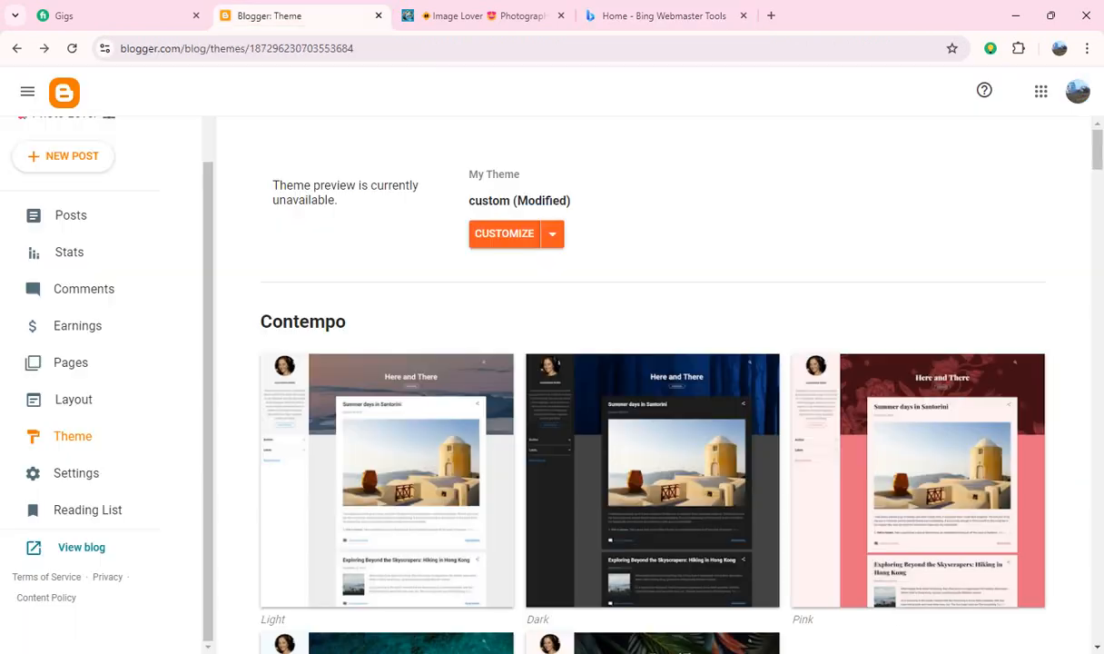
click(552, 234)
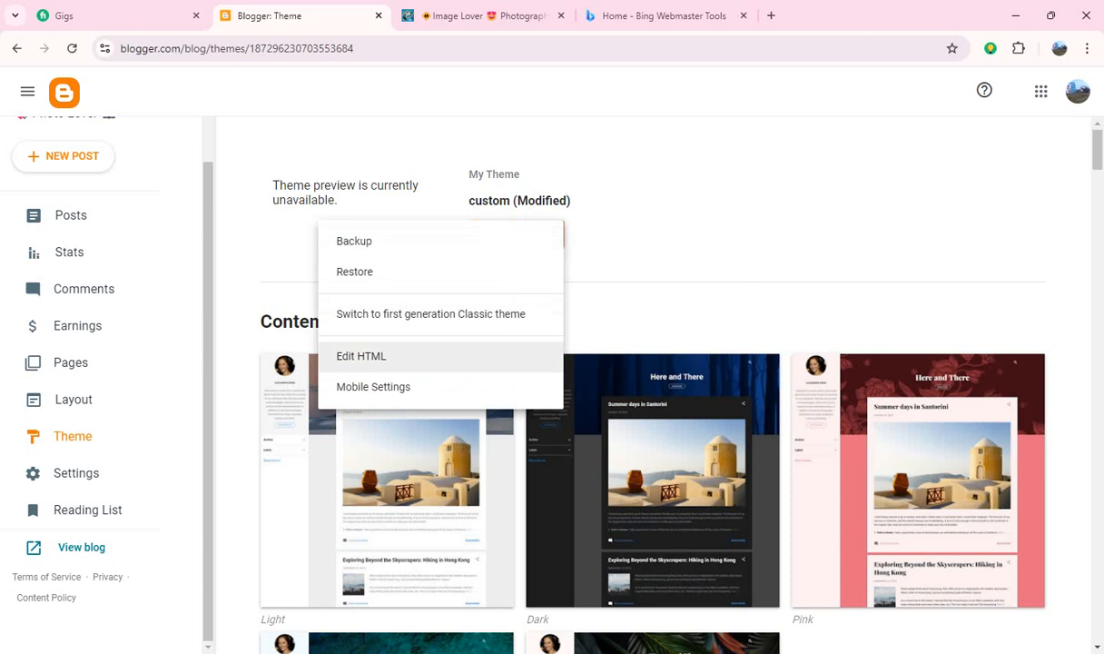
click(363, 355)
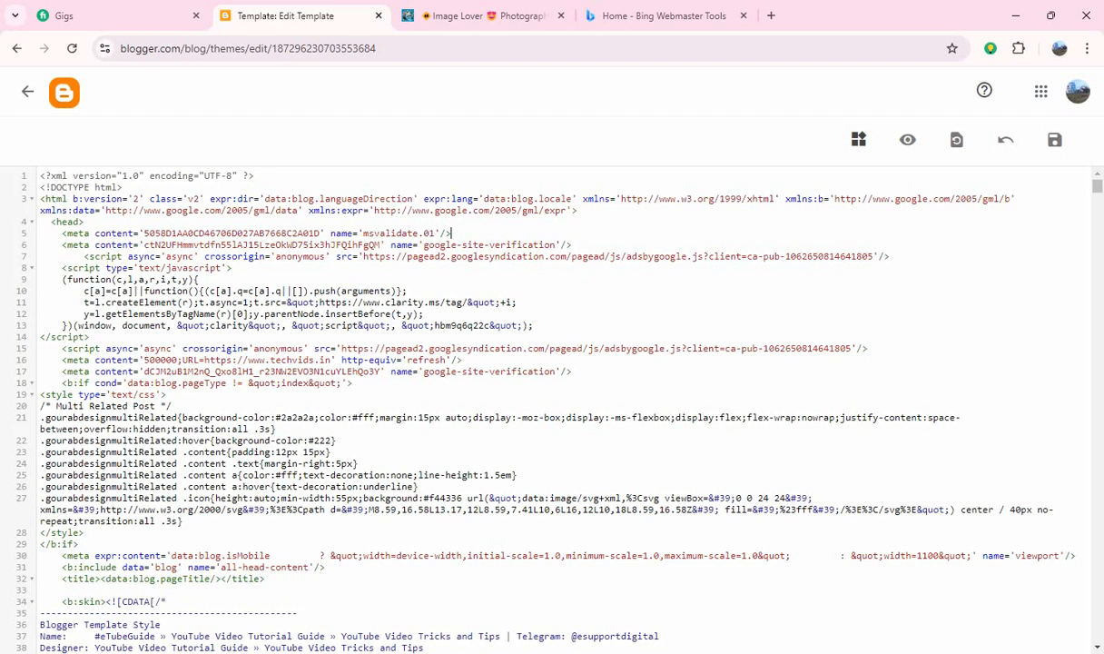
key(ctrl+v)
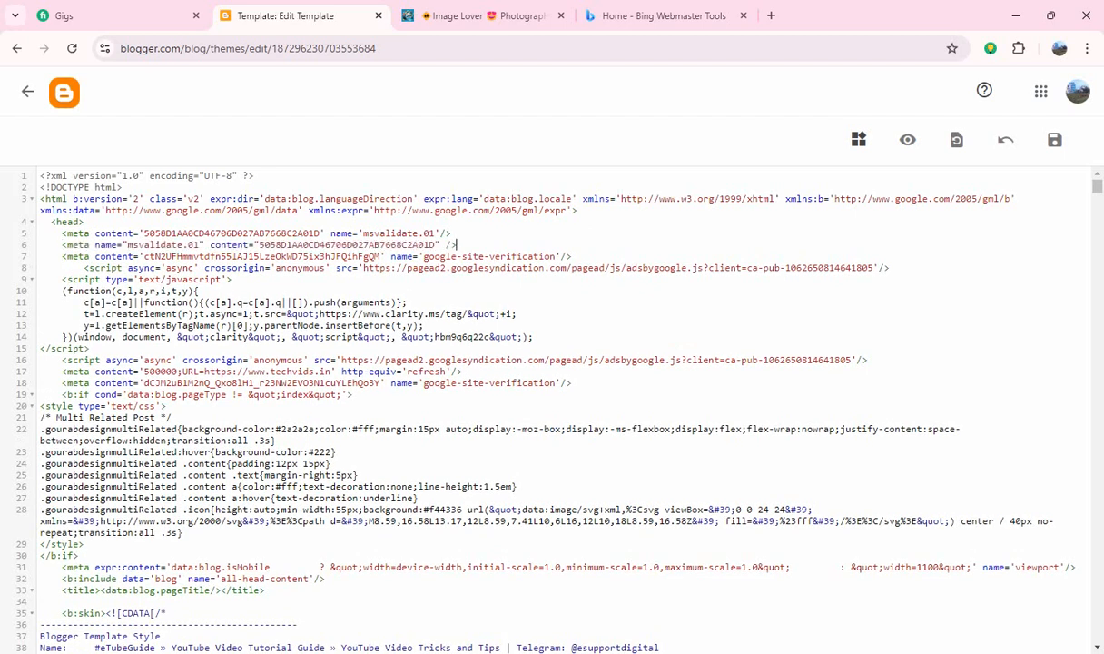
click(1054, 139)
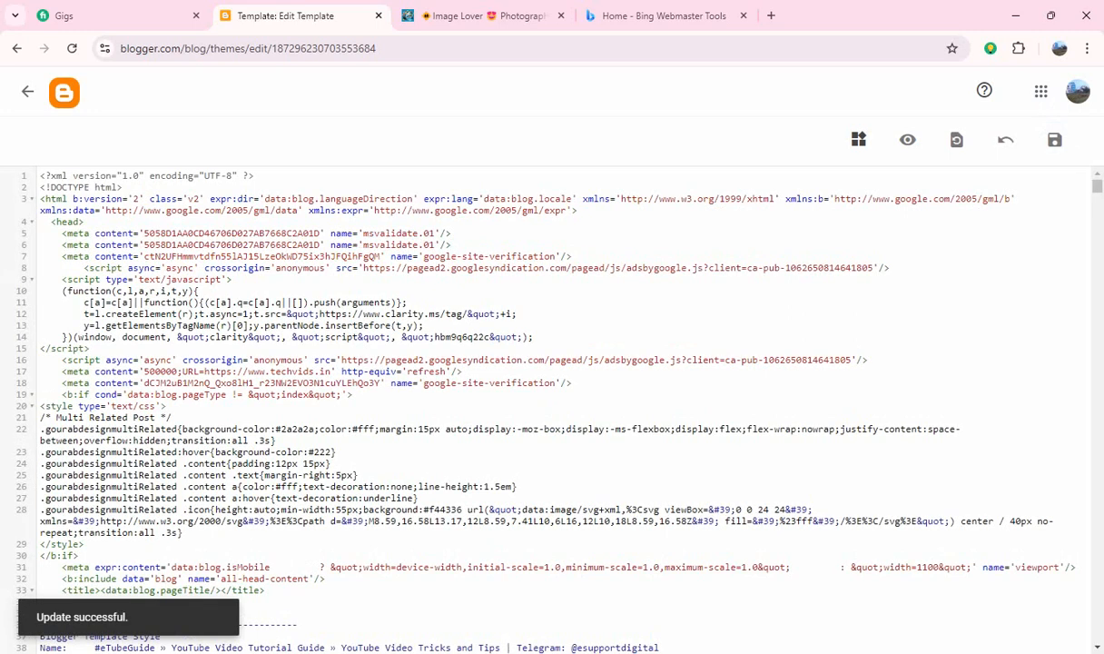
Step: Delete the duplicate msvalidate.01 meta tag line directly below the head tag and save the theme
drag(451, 233, 61, 232)
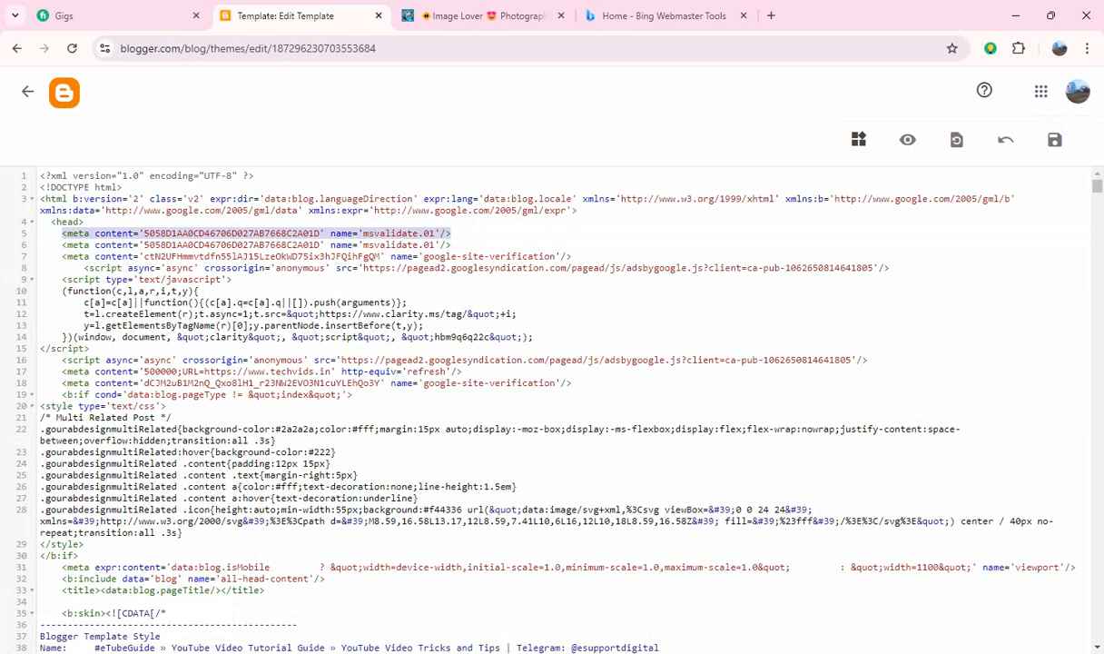
key(BackSpace)
key(BackSpace)
key(BackSpace)
key(BackSpace)
key(BackSpace)
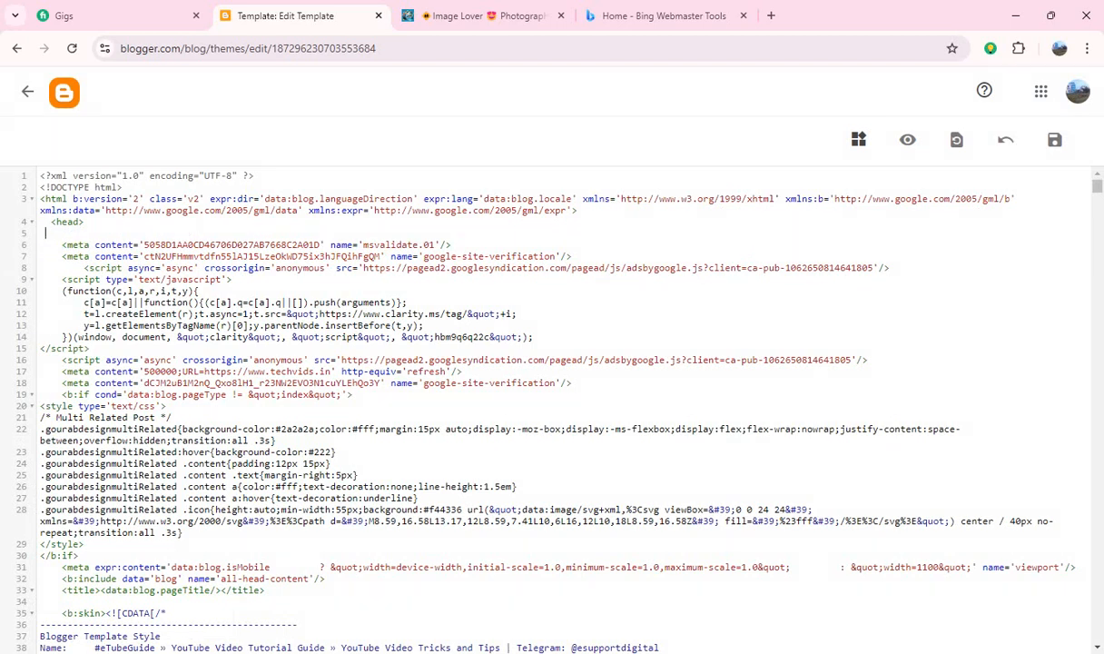
key(BackSpace)
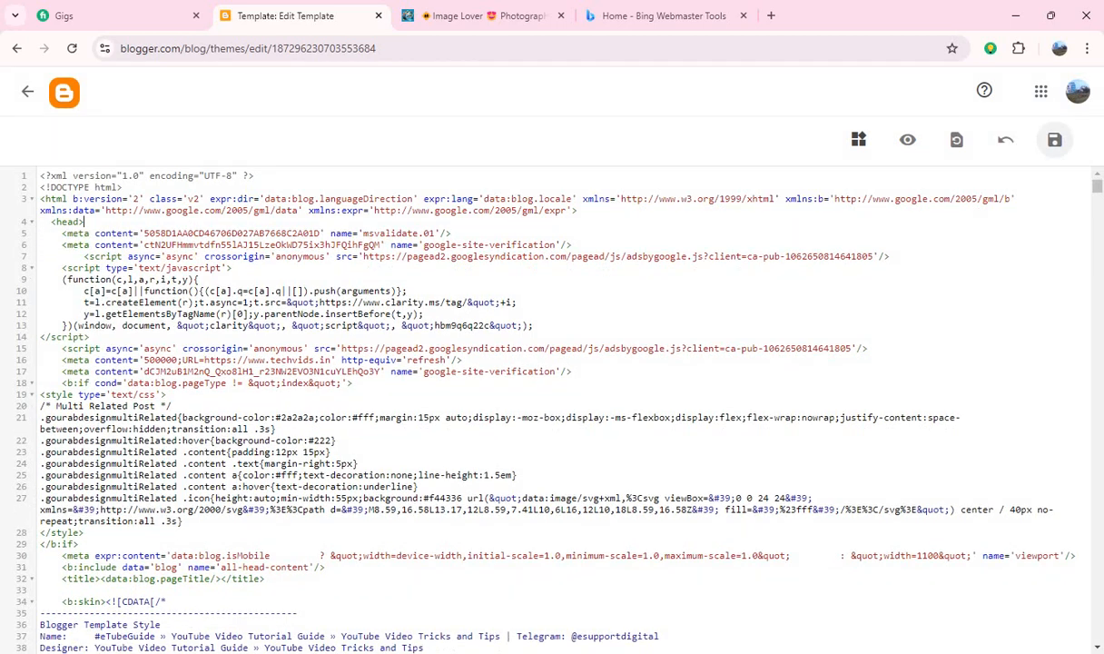
click(1054, 140)
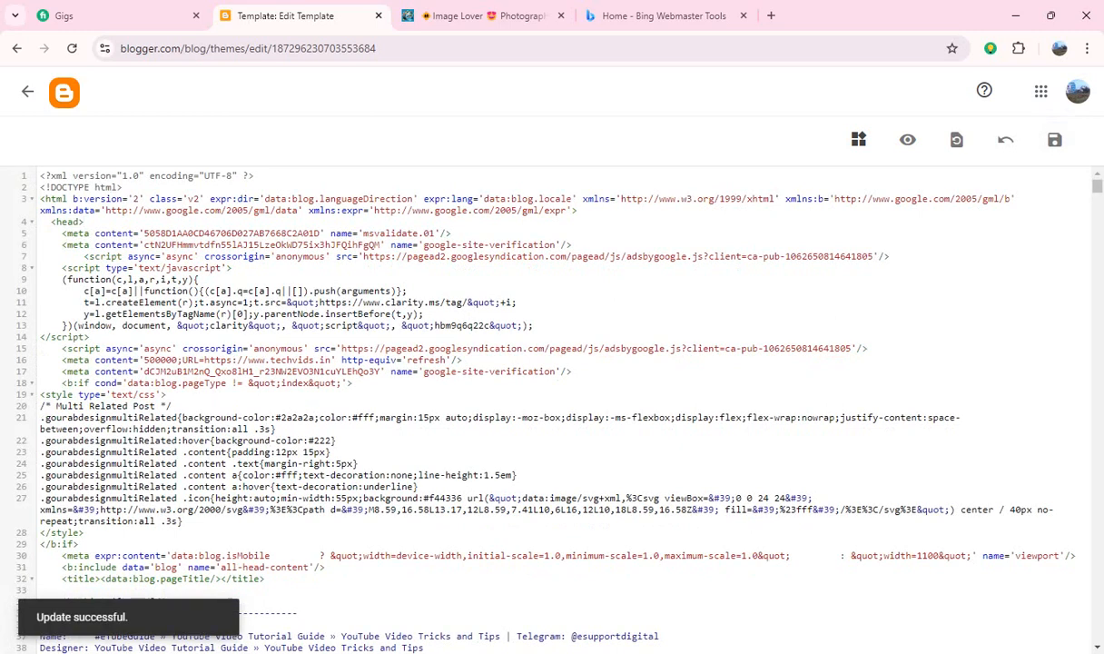
Step: Switch to Bing Webmaster Tools, run the HTML Meta Tag verification for imageloverblog.blogspot.com and leave the Add & verify site dialog
click(659, 16)
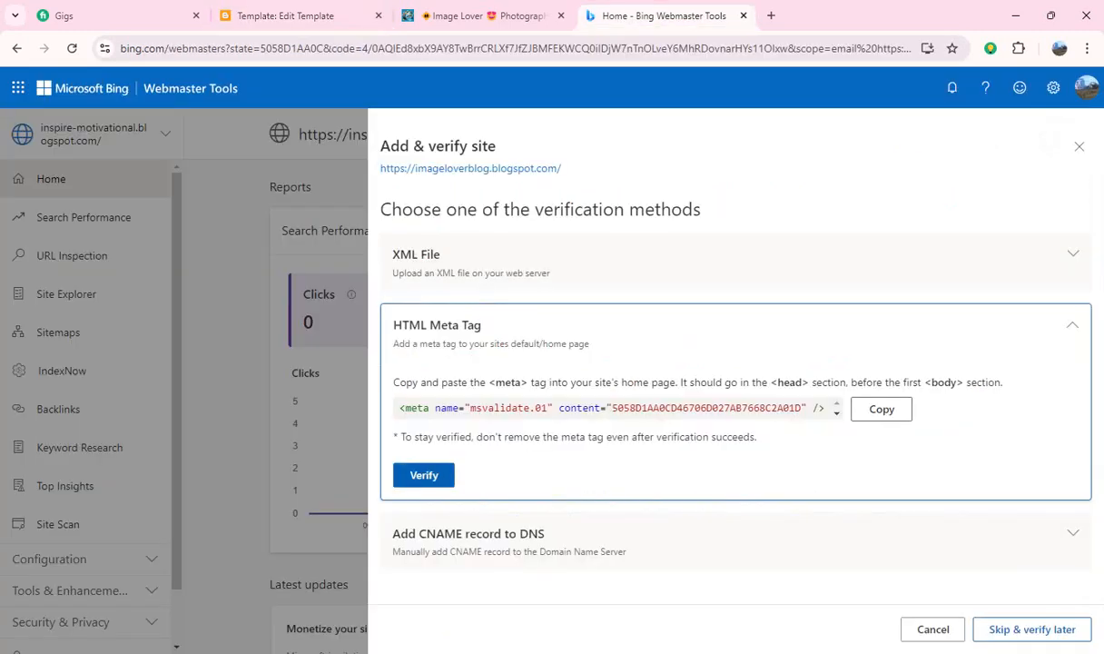
click(423, 475)
click(424, 475)
click(1033, 630)
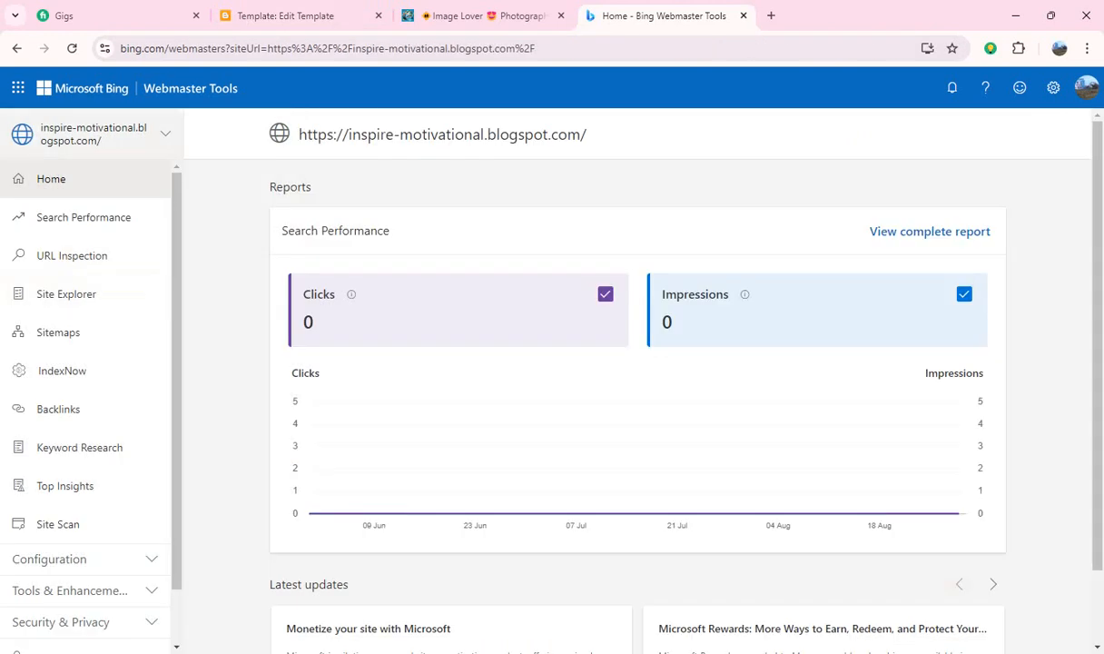
Step: Choose imageloverblog.blogspot.com from the site list as the active site
click(91, 133)
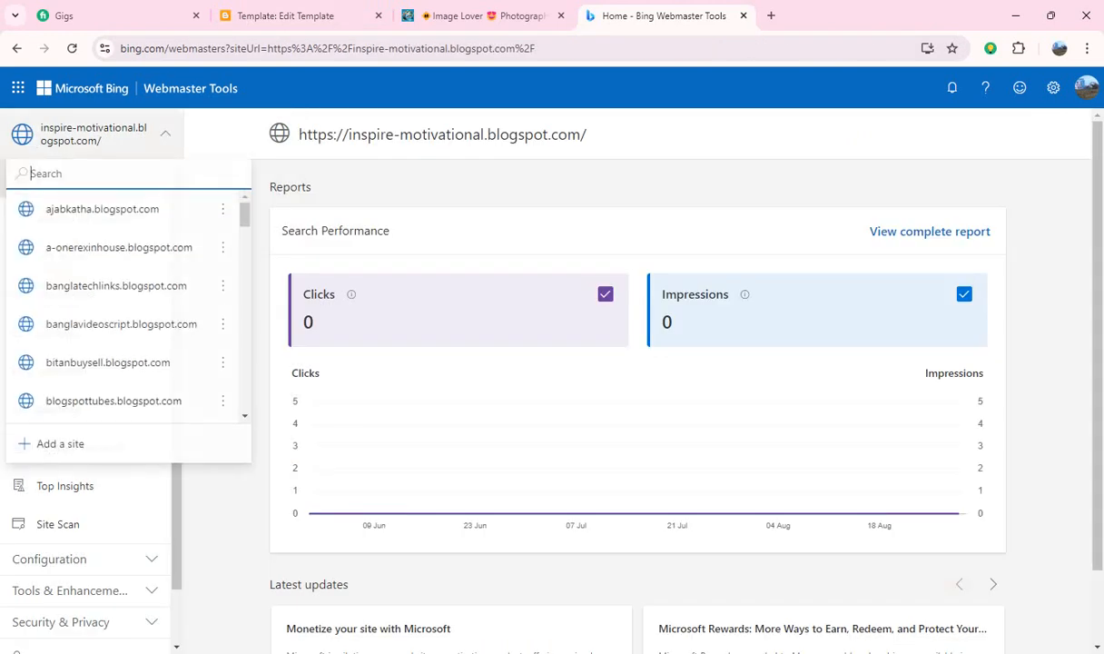
scroll(118, 248, down, 3)
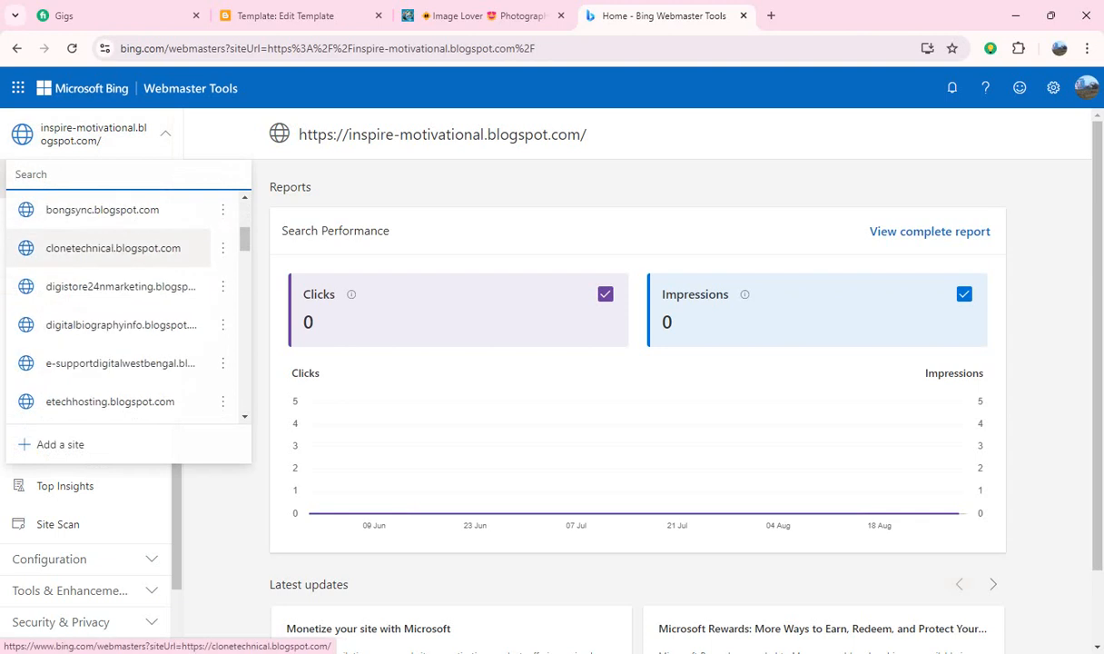
scroll(118, 248, down, 3)
scroll(118, 248, down, 1)
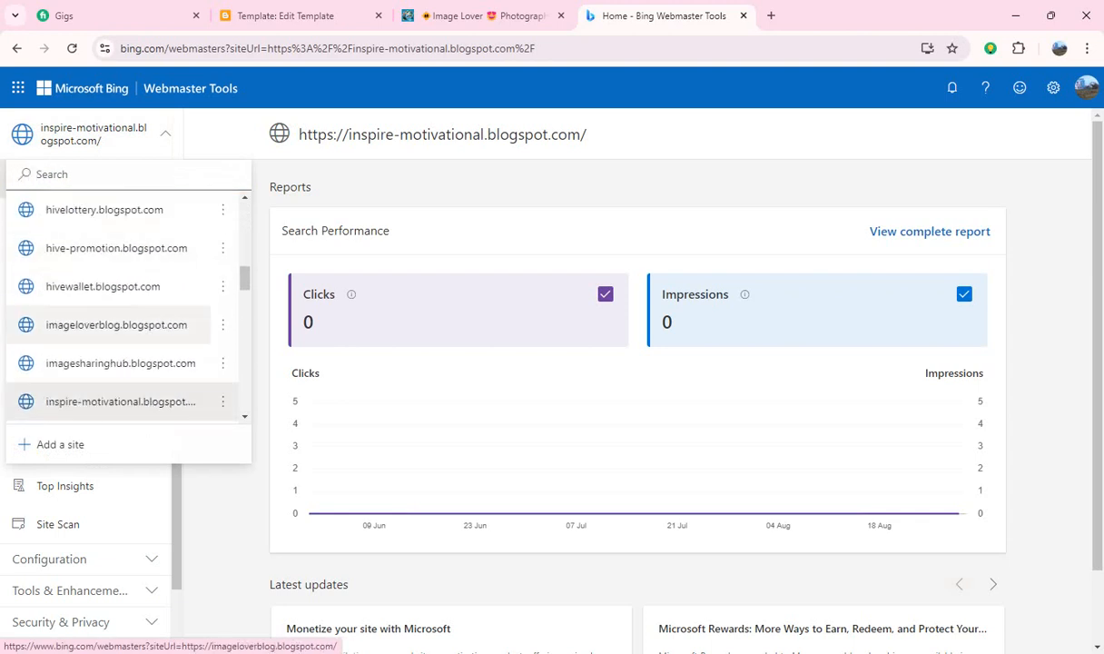
click(116, 325)
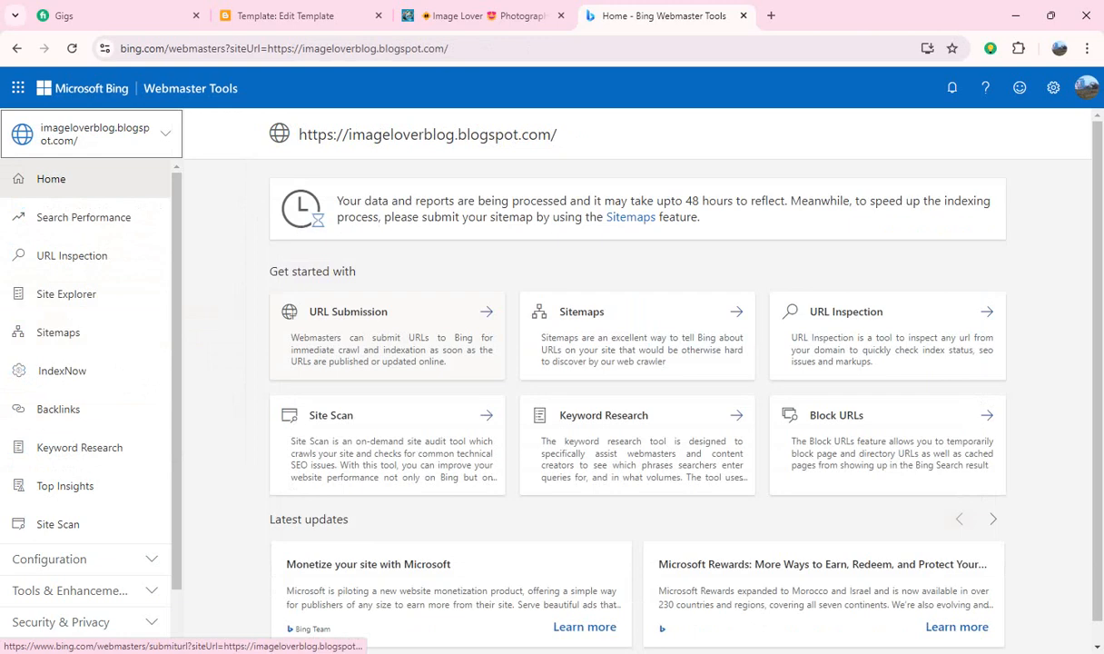
Step: Review the site's sitemap details and its ownership and user permissions
scroll(81, 509, down, 1)
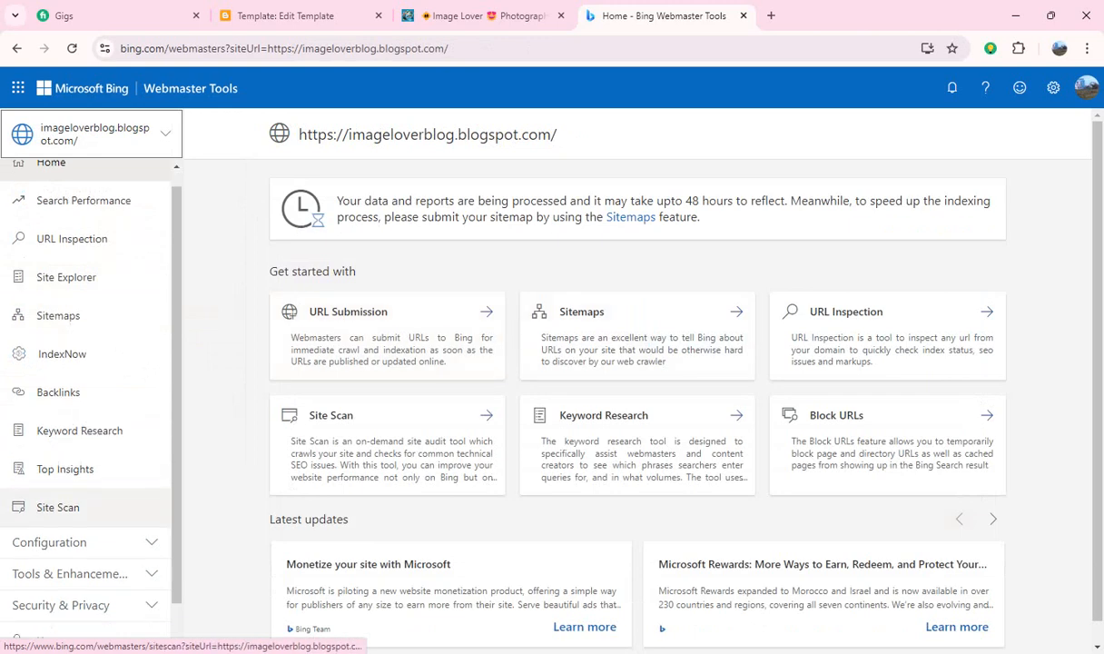
scroll(82, 506, down, 1)
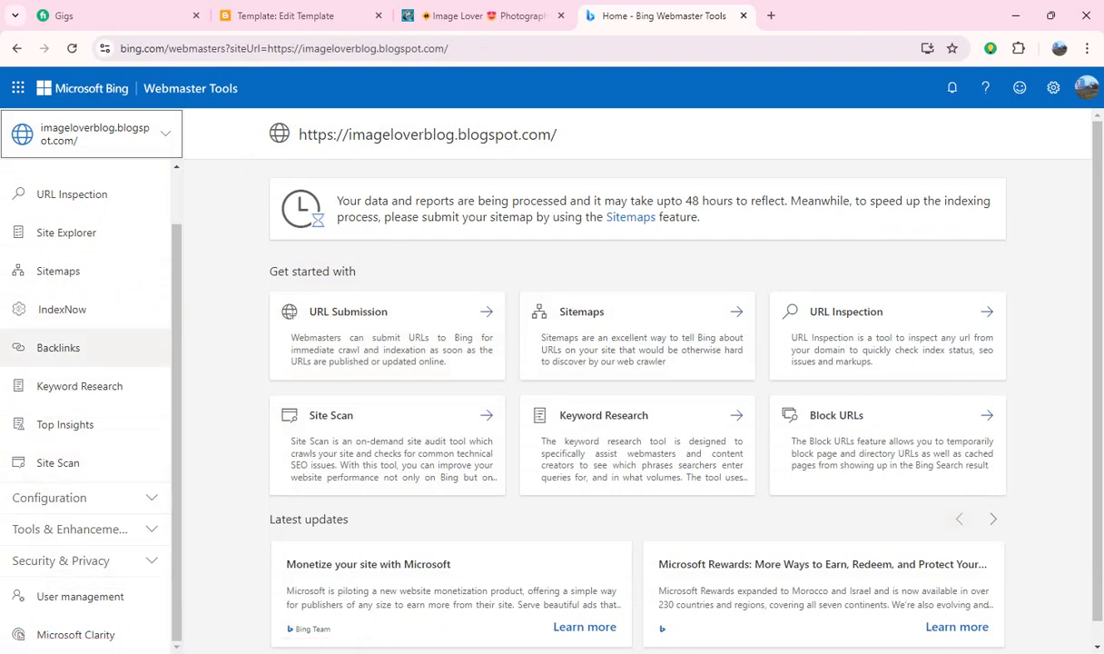
click(58, 271)
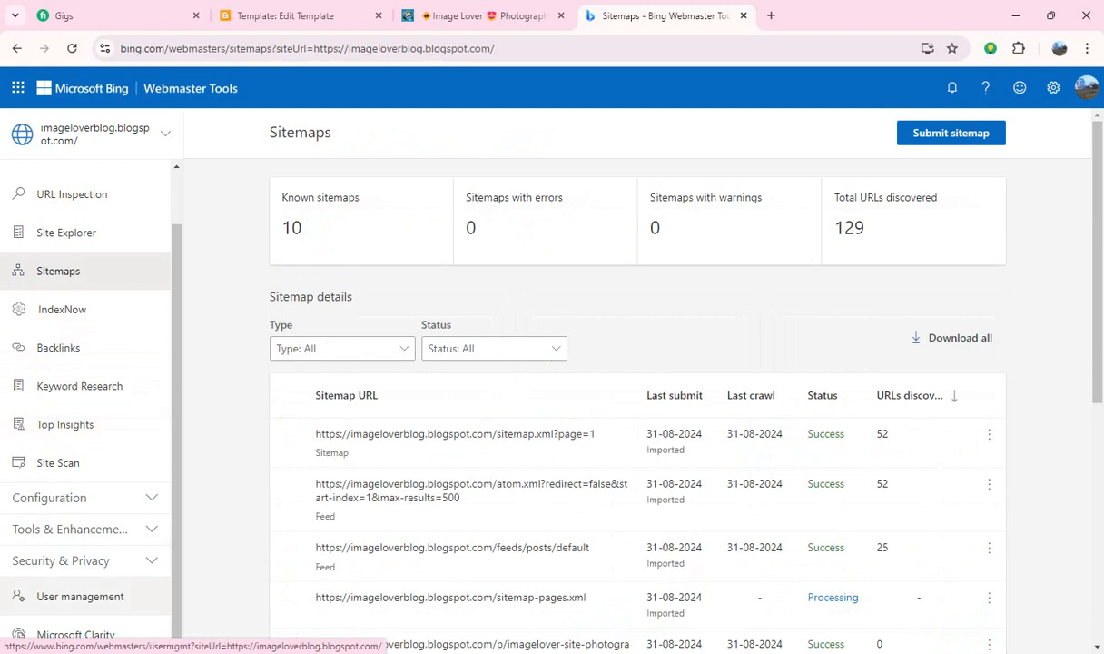
click(80, 596)
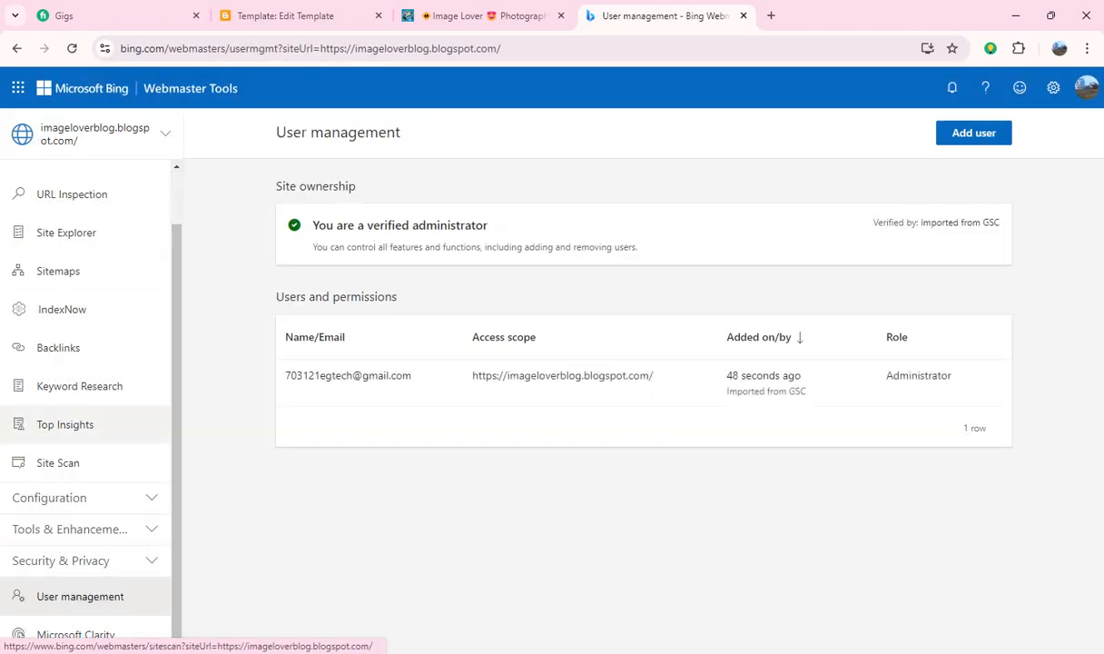
Step: Filter the site list by "image", check the verification code details of imageloverblog.blogspot.com and view the site in Site Explorer
click(62, 309)
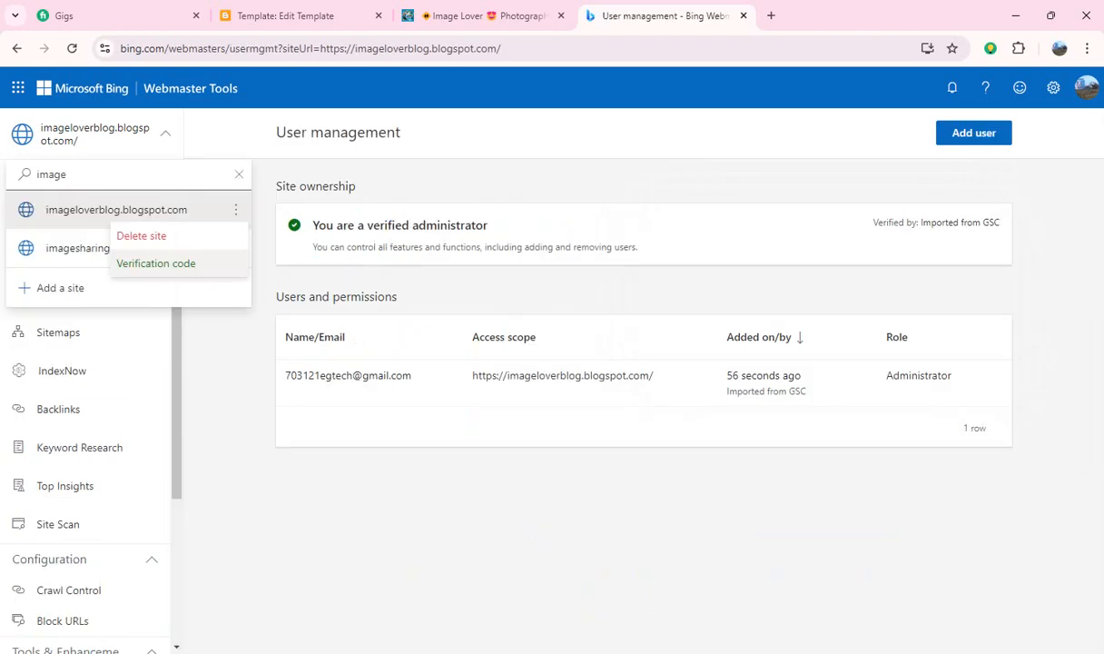
click(156, 264)
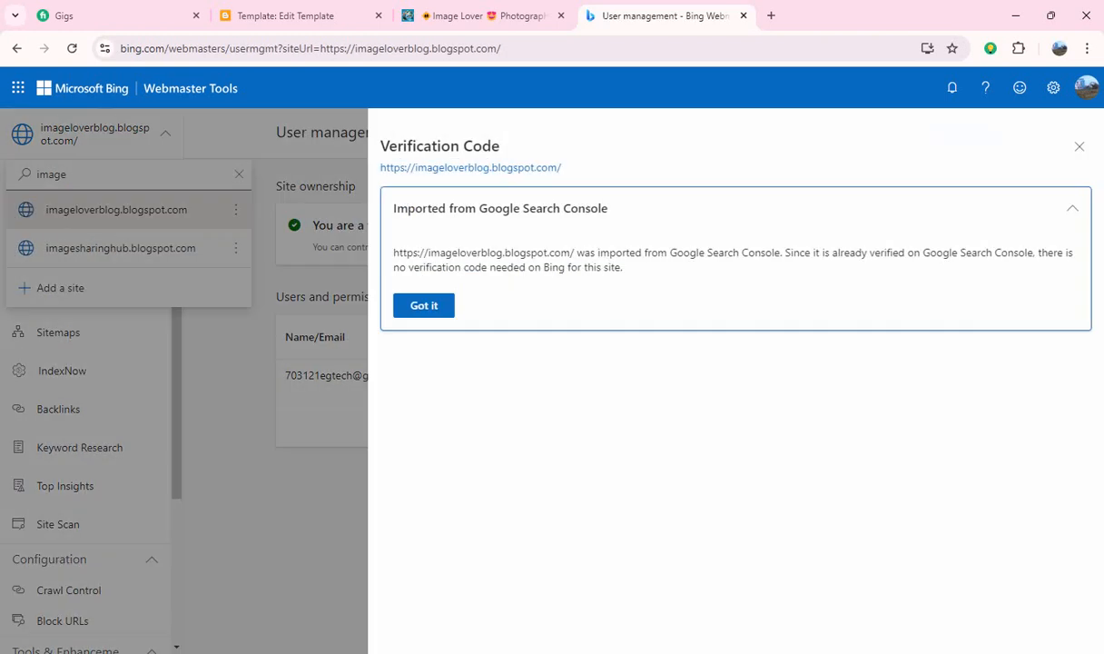
click(424, 306)
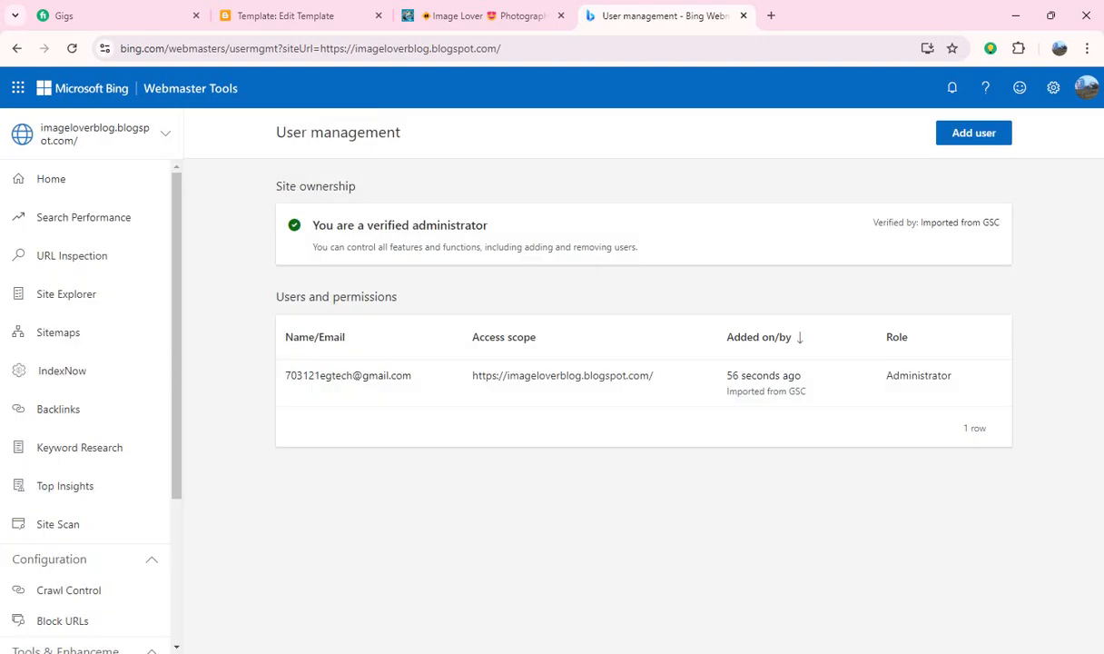
click(66, 294)
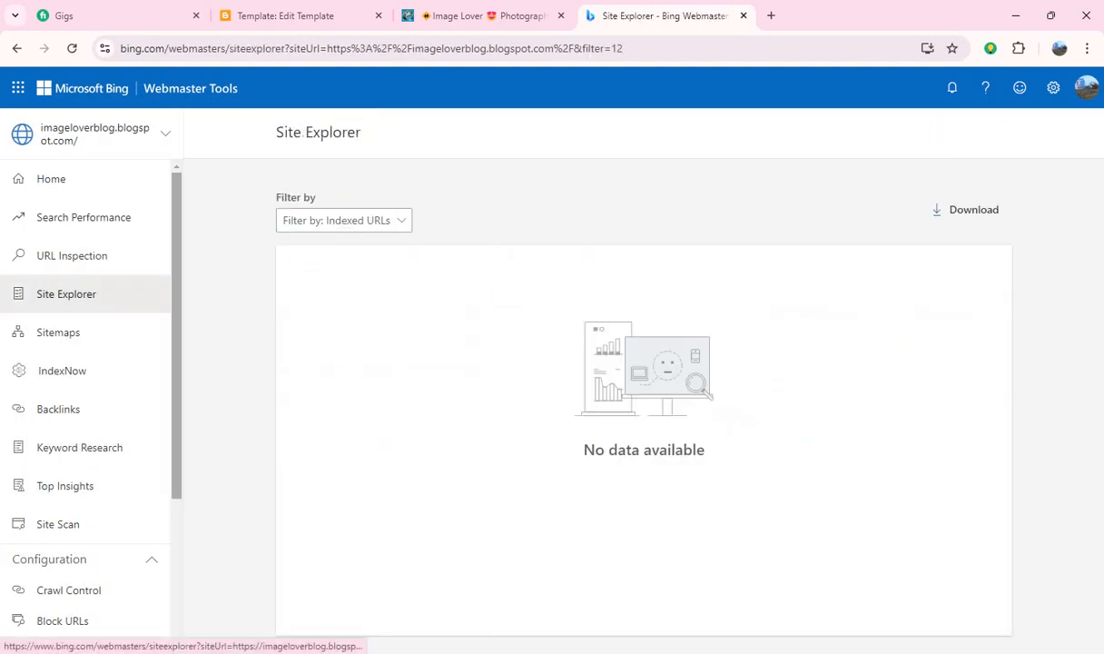